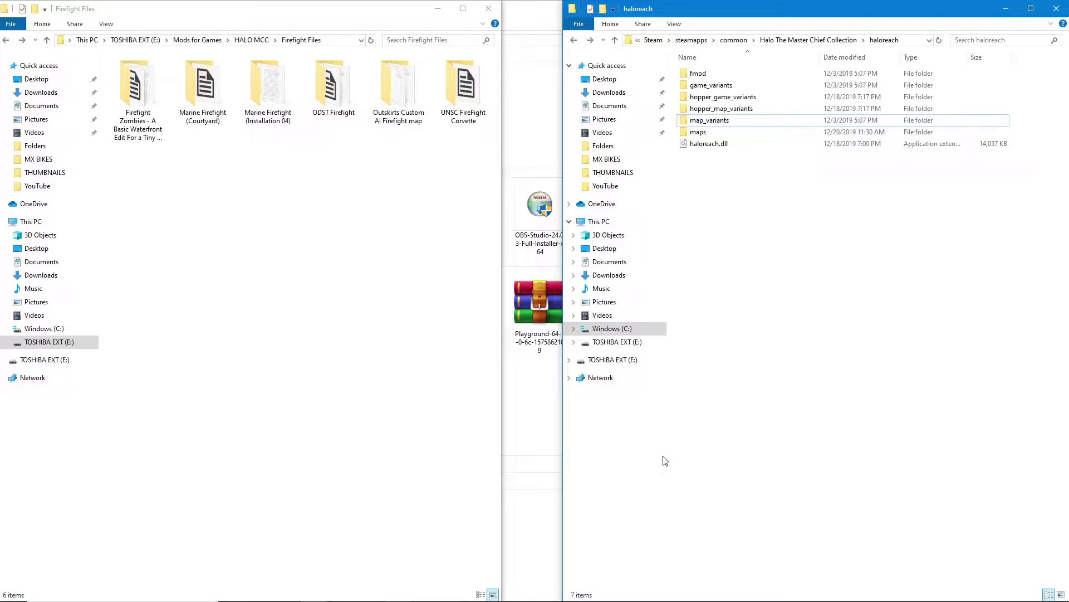
Look inside the Firefight Zombies mod folder in Firefight Files, and return to the folder list
left_click(420, 442)
left_click(694, 514)
left_click(466, 491)
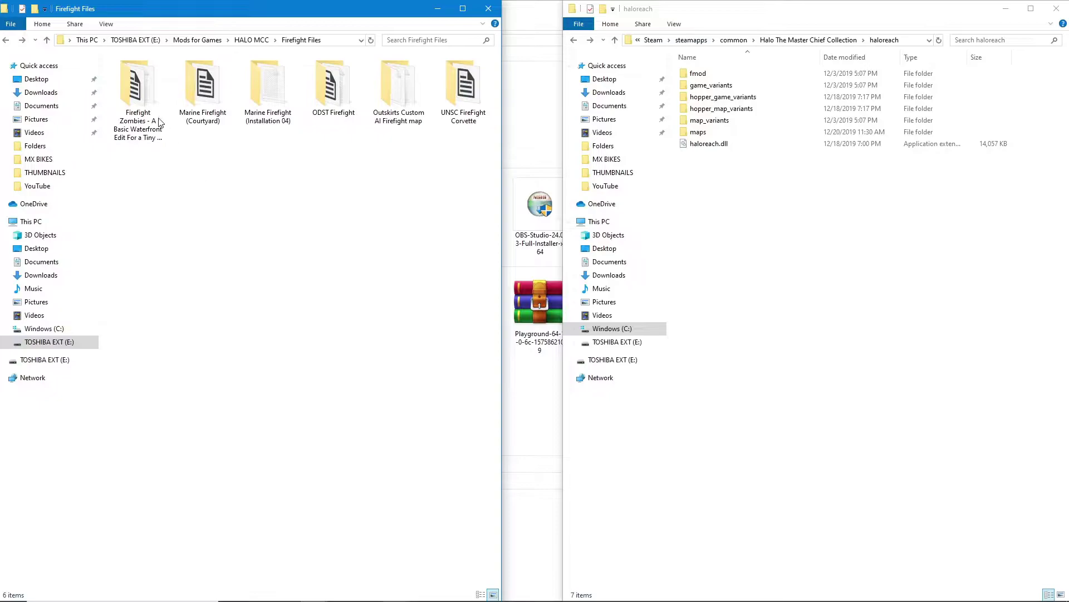
left_click(157, 99)
double_click(158, 99)
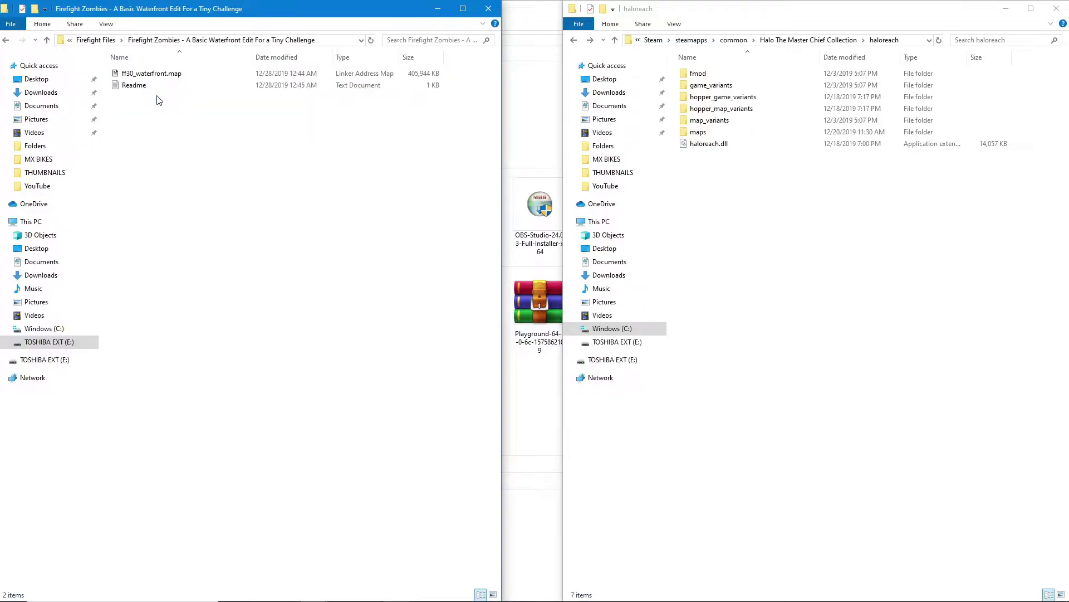
key("BackSpace")
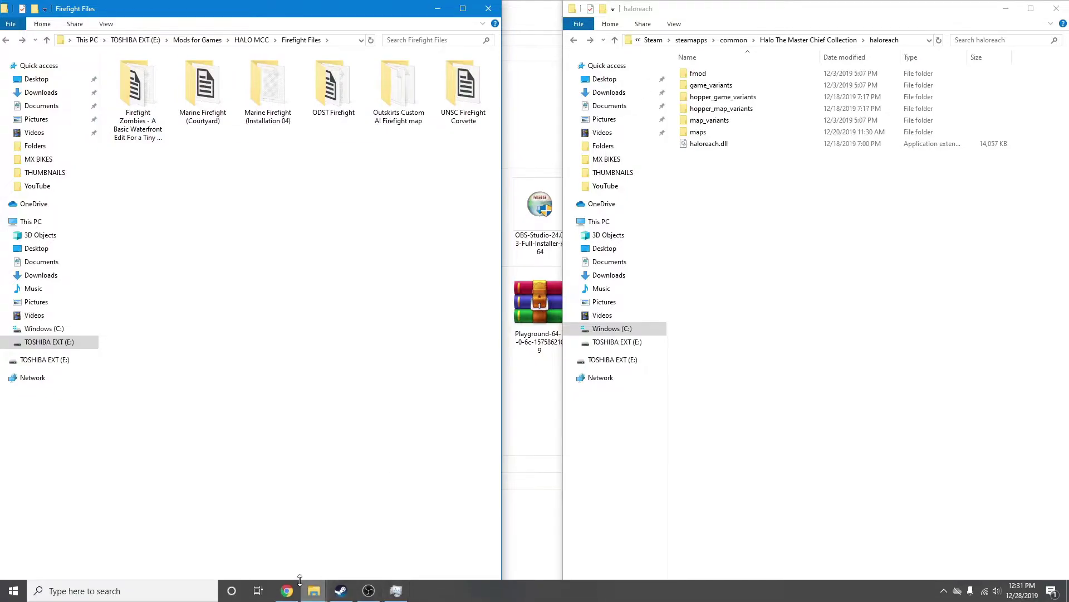
Switch to Chrome and review the Firefight Zombies mod description on Nexus Mods, including its requirements
left_click(287, 589)
scroll(472, 394, "down", 5)
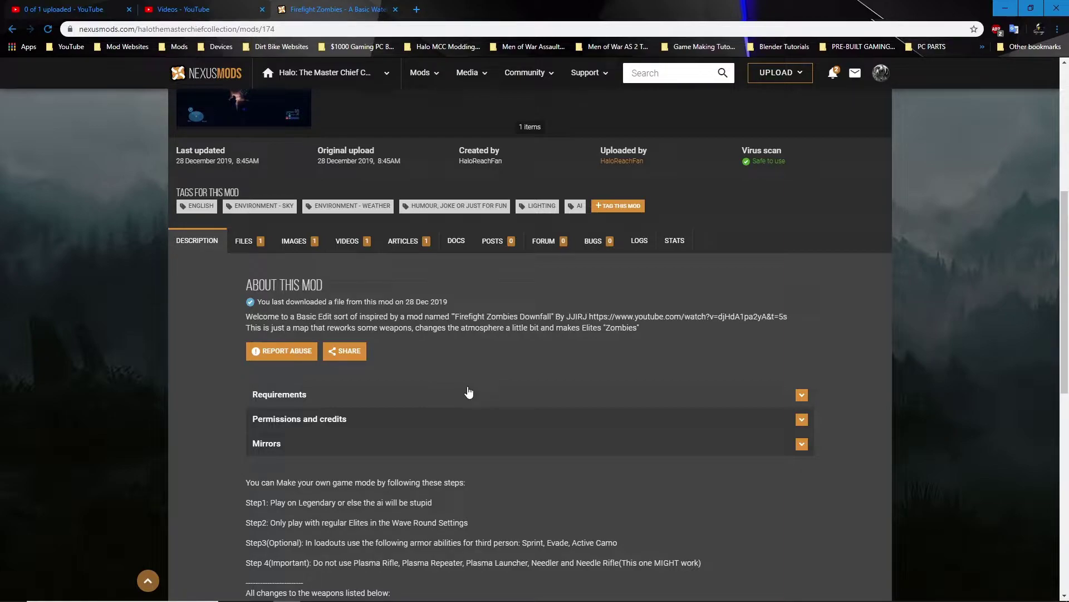
scroll(469, 393, "down", 3)
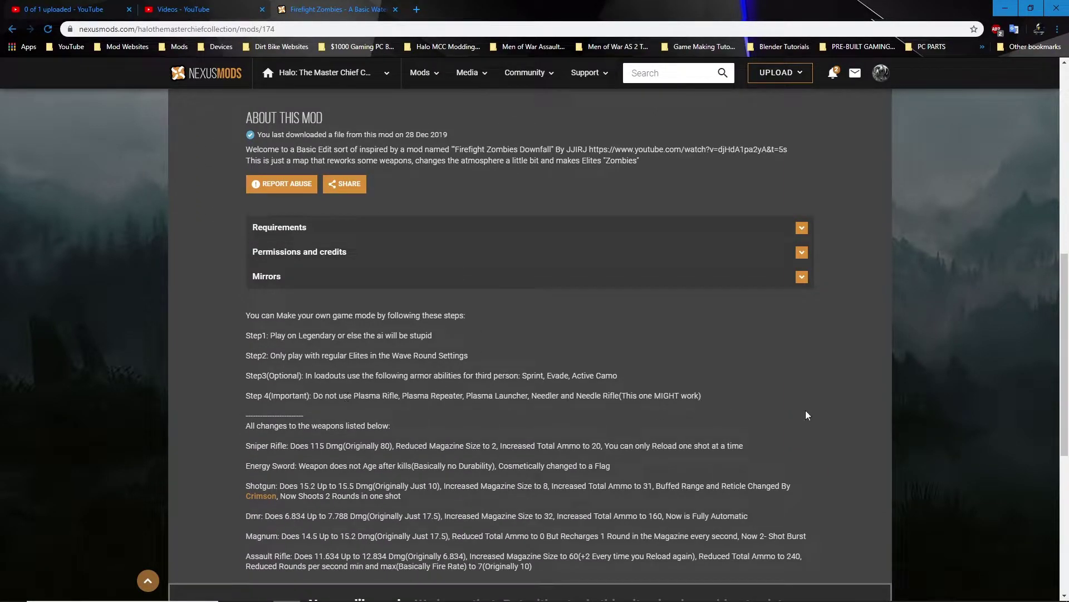
left_click(391, 237)
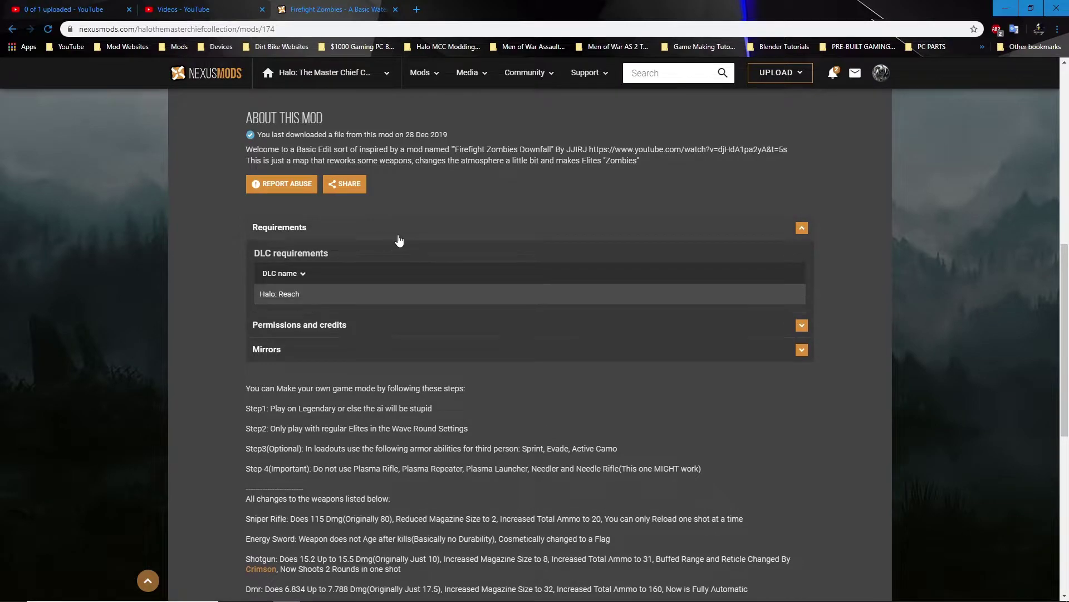
left_click(399, 238)
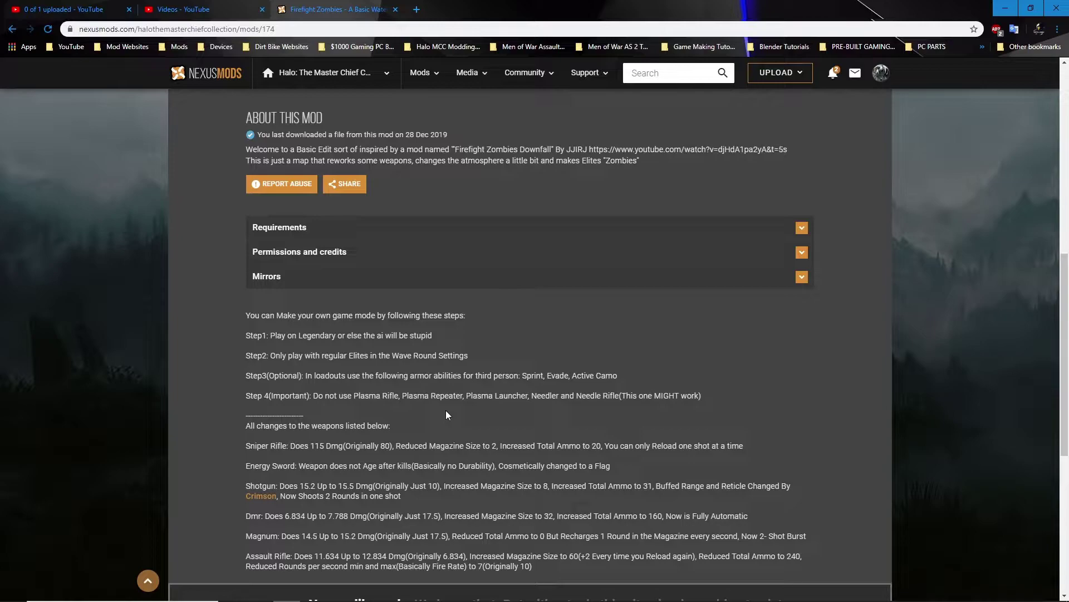
View the Firefight Zombies mod's screenshot at full size and close it
scroll(446, 410, "up", 8)
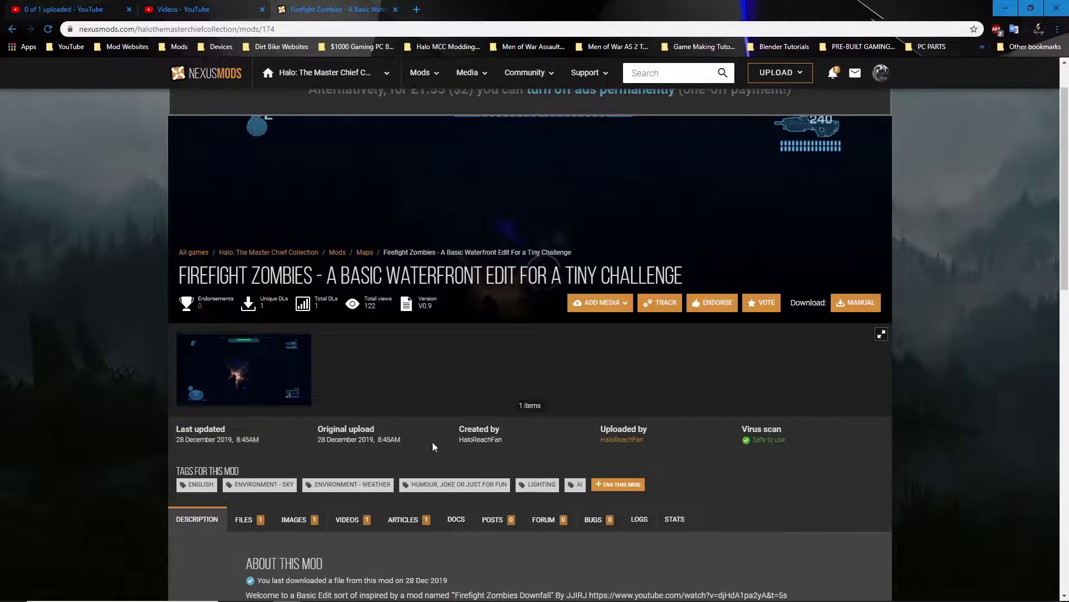
left_click(262, 371)
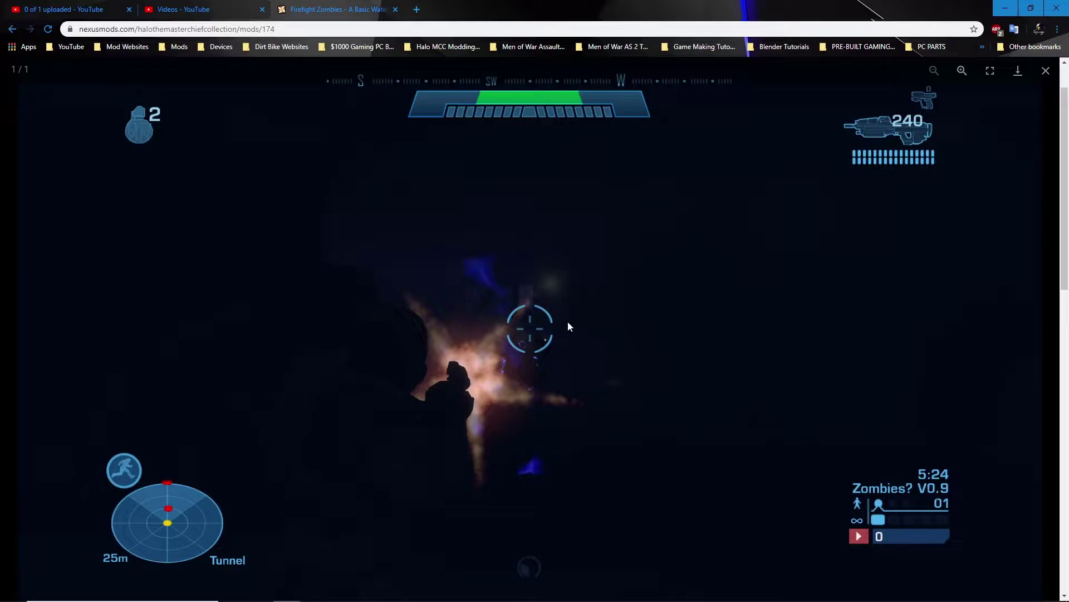
left_click(1046, 71)
Read the game mode setup steps and the weapon changes in the mod description
scroll(613, 390, "down", 7)
scroll(366, 274, "down", 2)
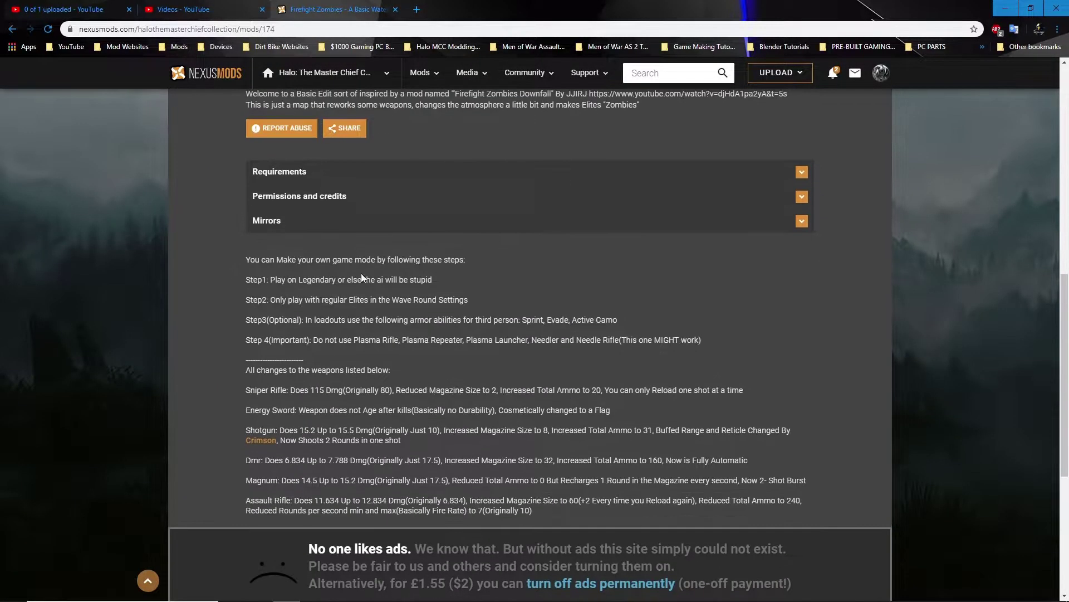
left_click_drag(240, 278, 718, 390)
left_click(484, 413)
Open the manual download page for the mod's Zombies main file and review the free and premium download options
scroll(401, 479, "up", 8)
left_click(256, 465)
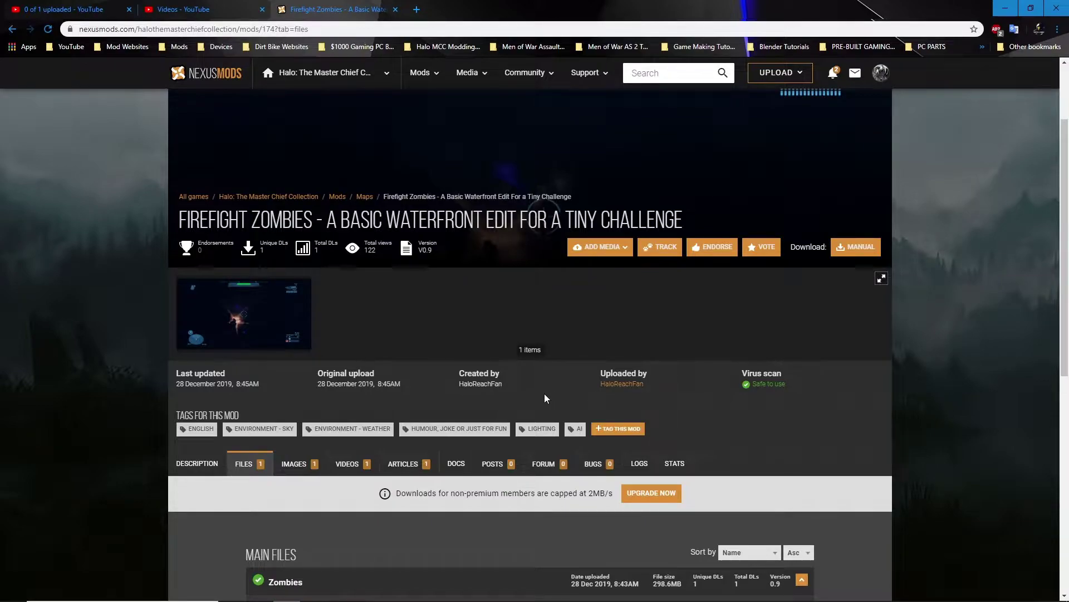
scroll(525, 390, "down", 3)
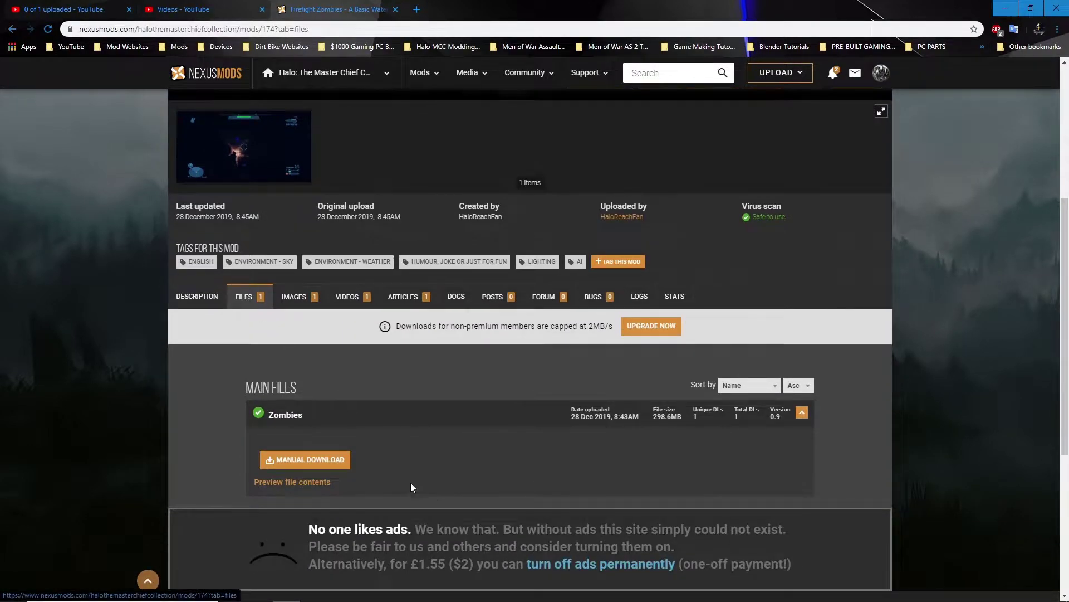
left_click(335, 465)
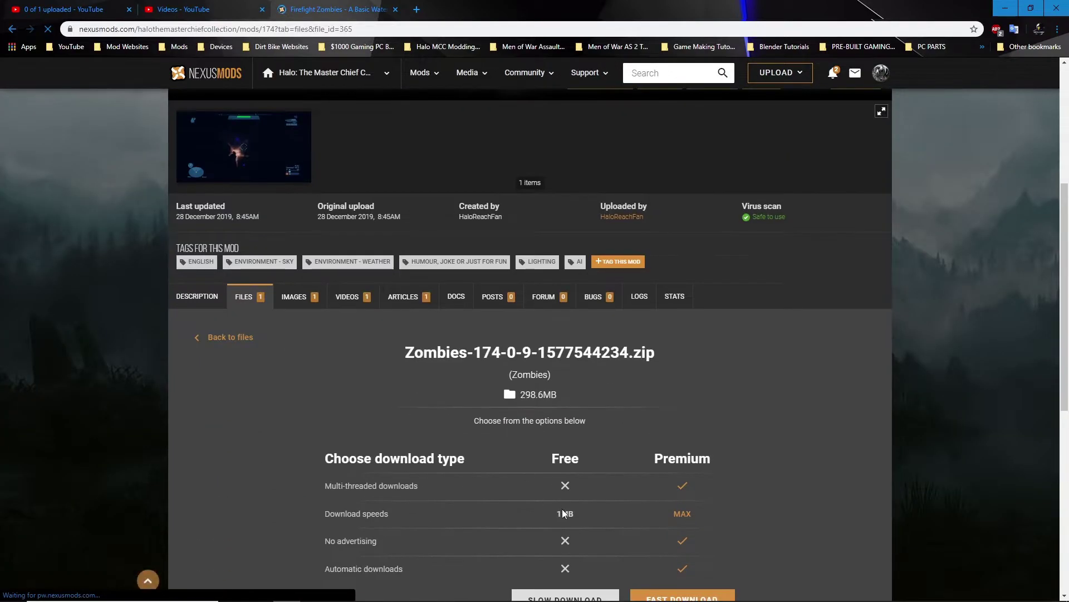
scroll(561, 507, "down", 2)
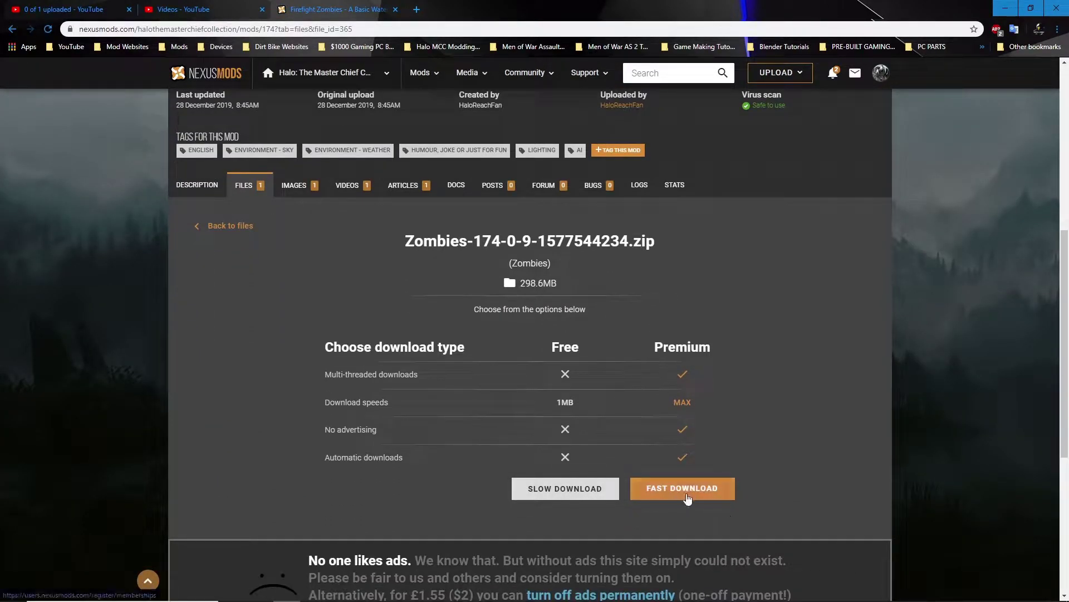
left_click(783, 394)
scroll(783, 393, "down", 5)
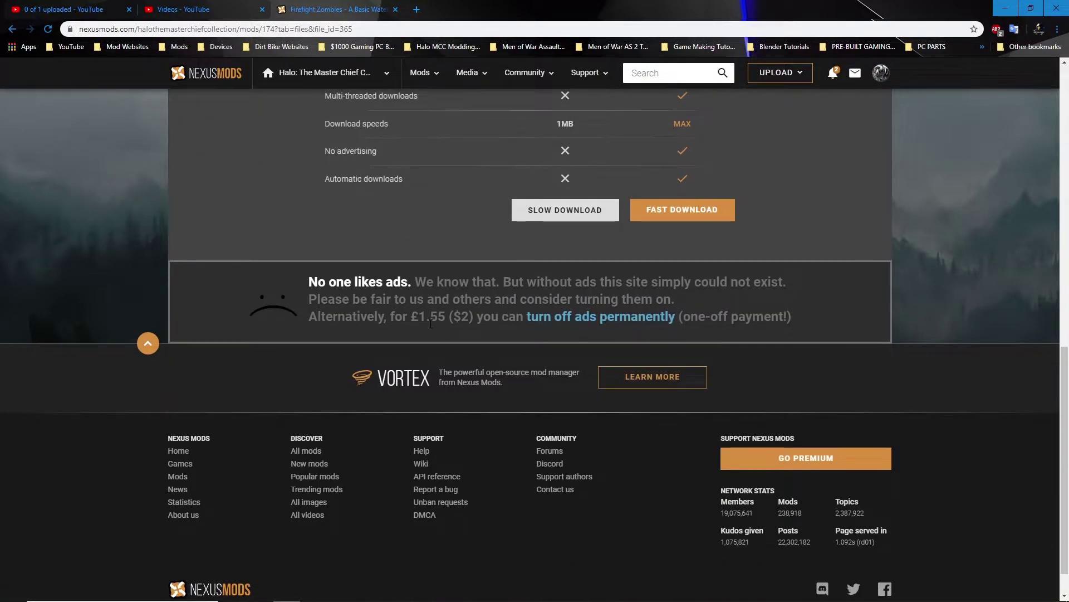
scroll(827, 393, "up", 10)
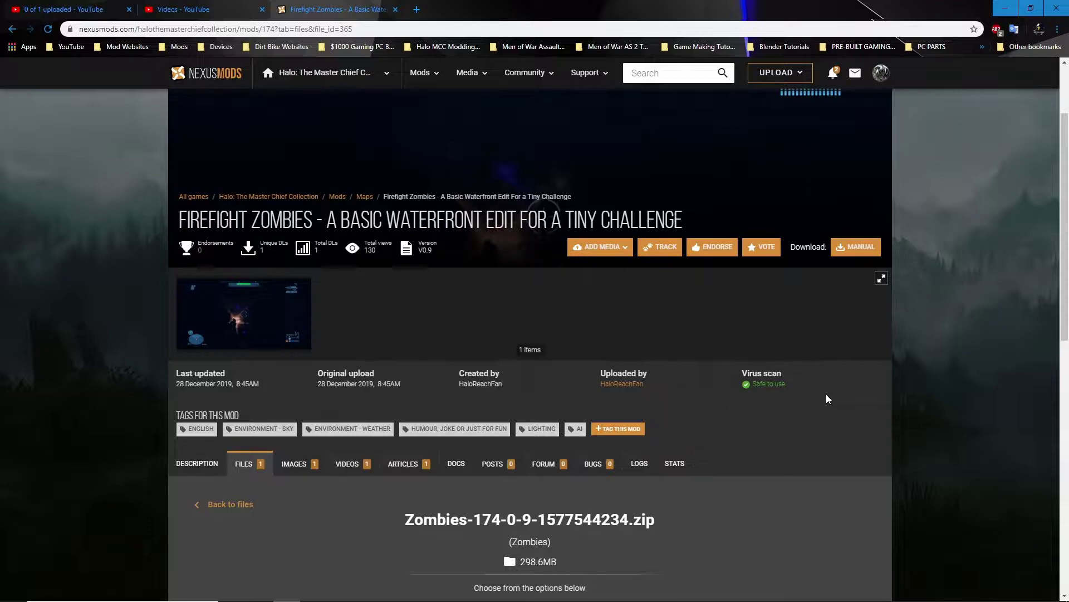
Return to the mod's description and look over its instructions and weapon list again
left_click(207, 466)
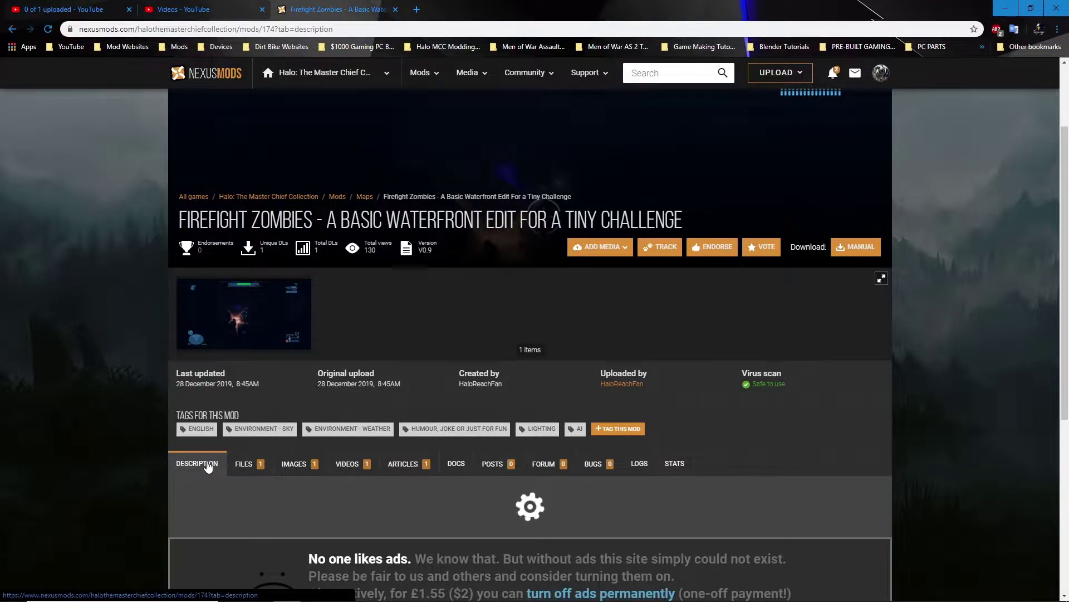
scroll(210, 466, "down", 10)
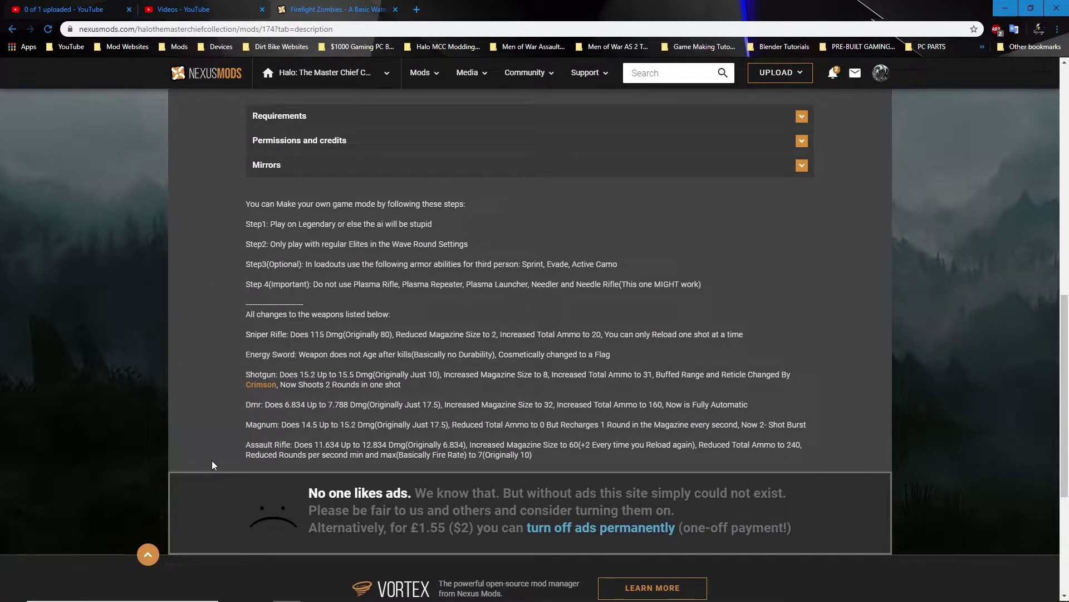
scroll(580, 389, "up", 5)
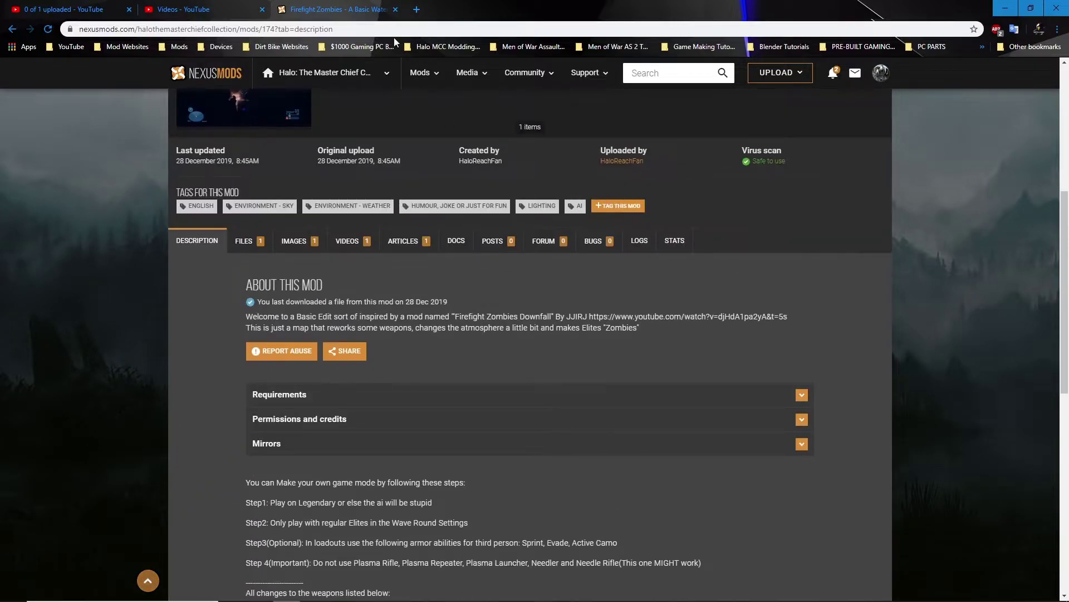
Switch to File Explorer and bring the Downloads folder with the Firefight Zombies archive to the front
left_click_drag(374, 4, 460, 25)
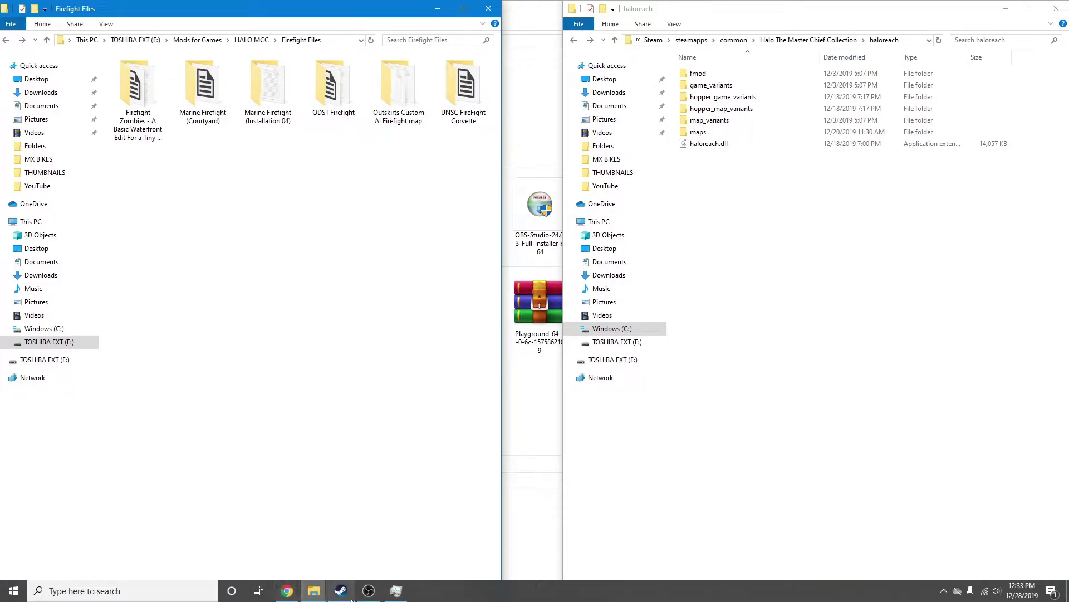
left_click(552, 415)
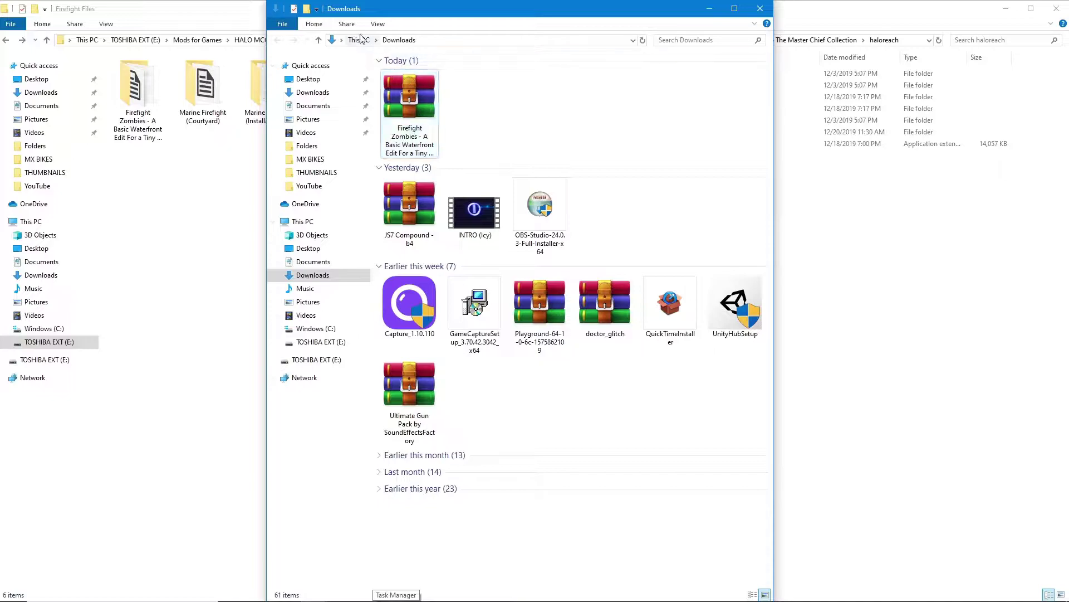
left_click(716, 9)
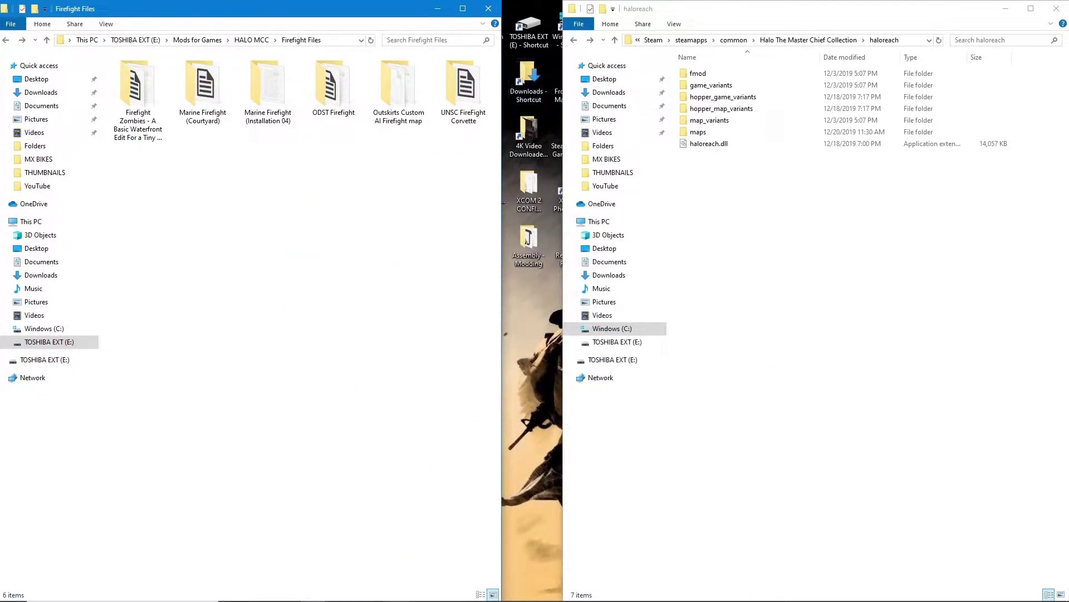
mouse_move(327, 581)
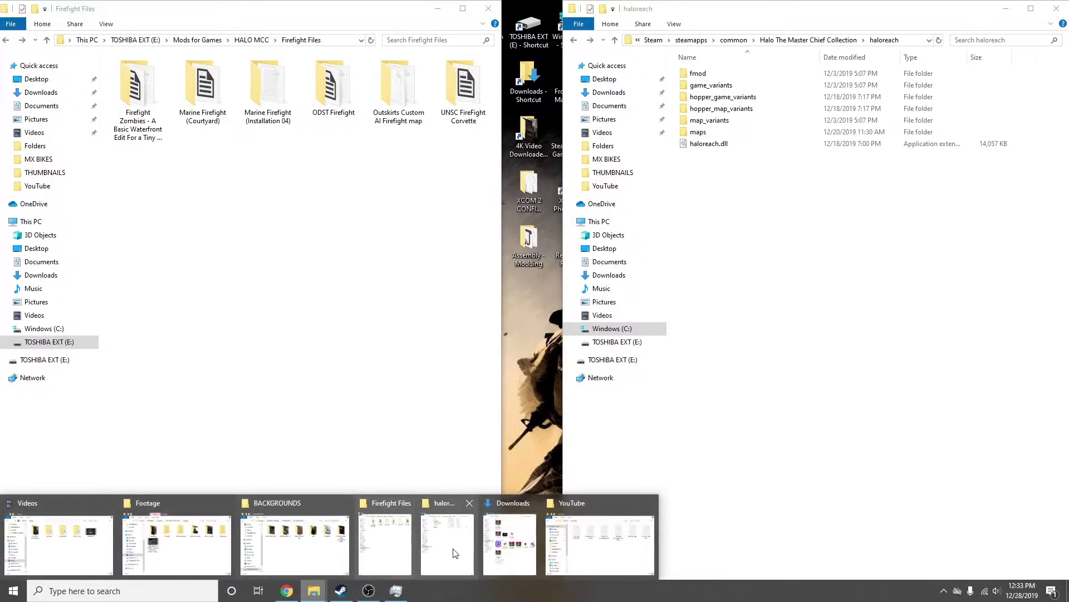
left_click(503, 539)
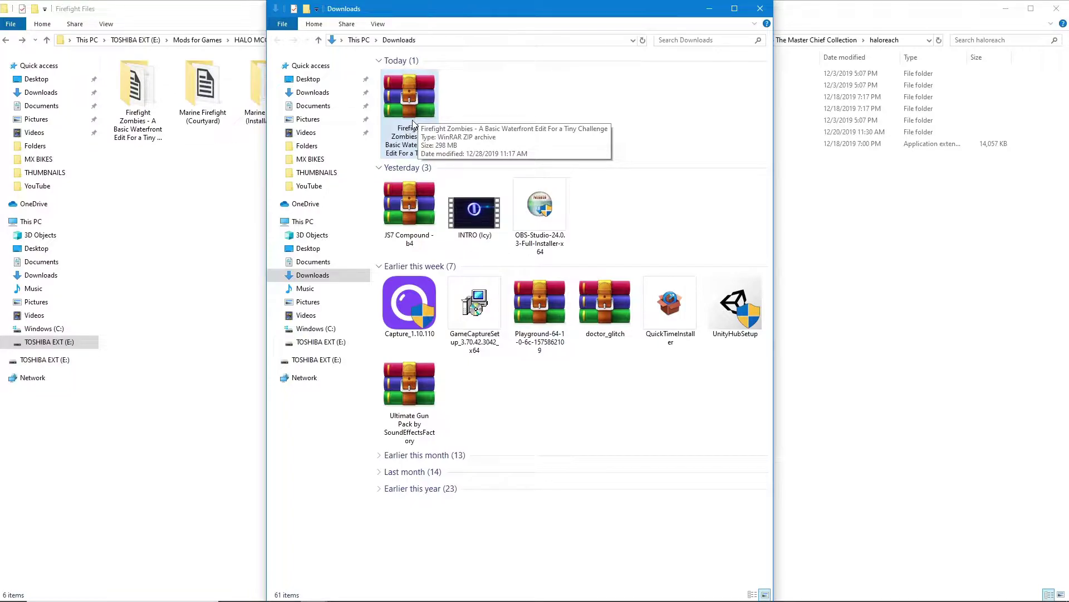
left_click(247, 195)
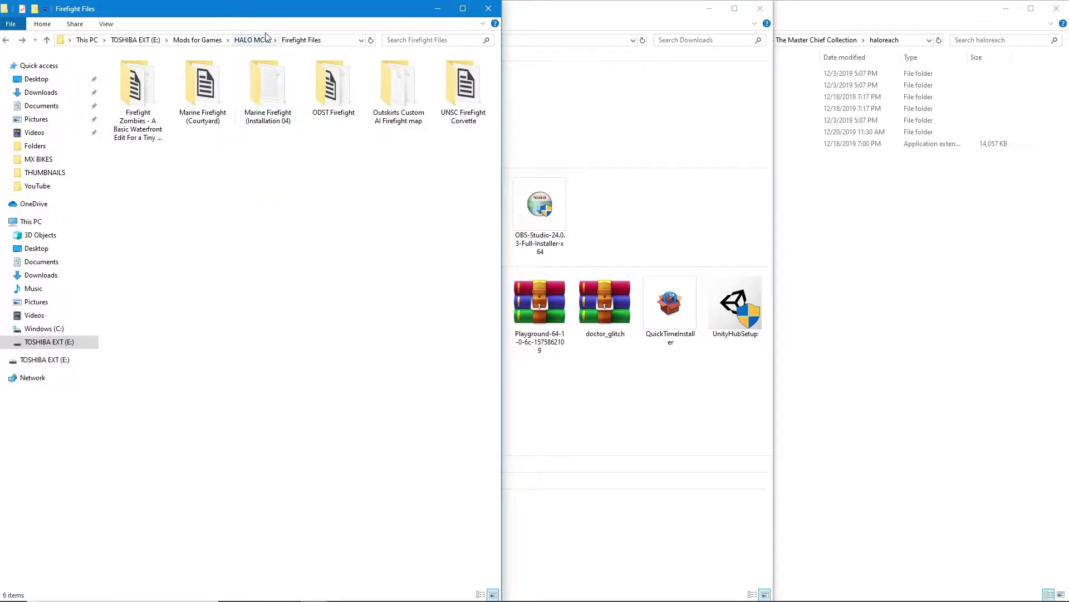
left_click(628, 123)
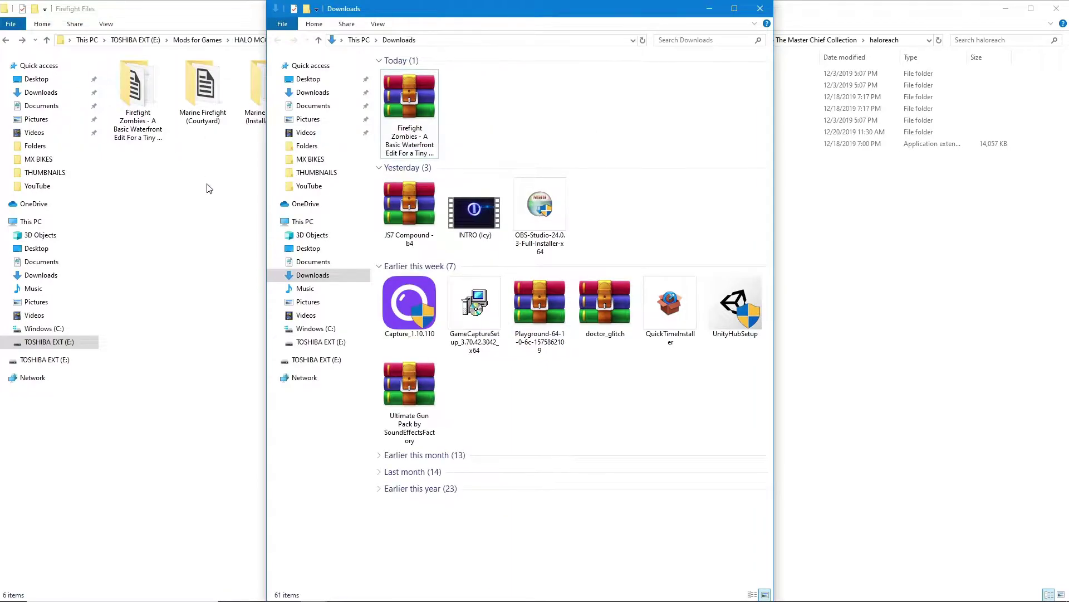
Browse the Firefight folder under HALO MCC > Folders, go back to Firefight Files, and switch to the Downloads window
left_click(245, 41)
double_click(405, 83)
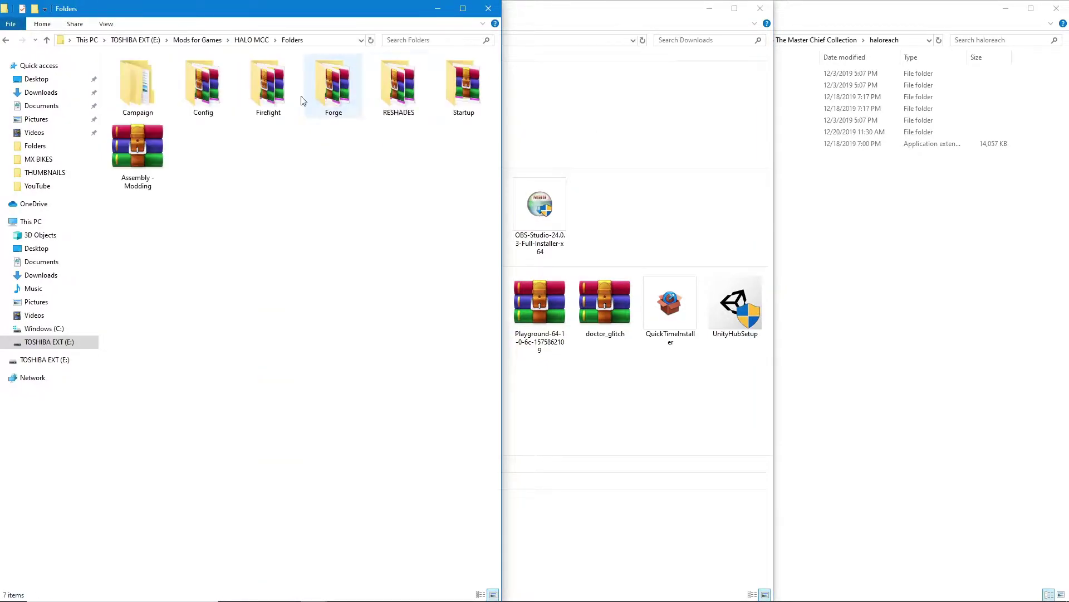
double_click(268, 92)
left_click(609, 131)
left_click(159, 105)
left_click(252, 243)
key("alt+Left")
key("alt+Left")
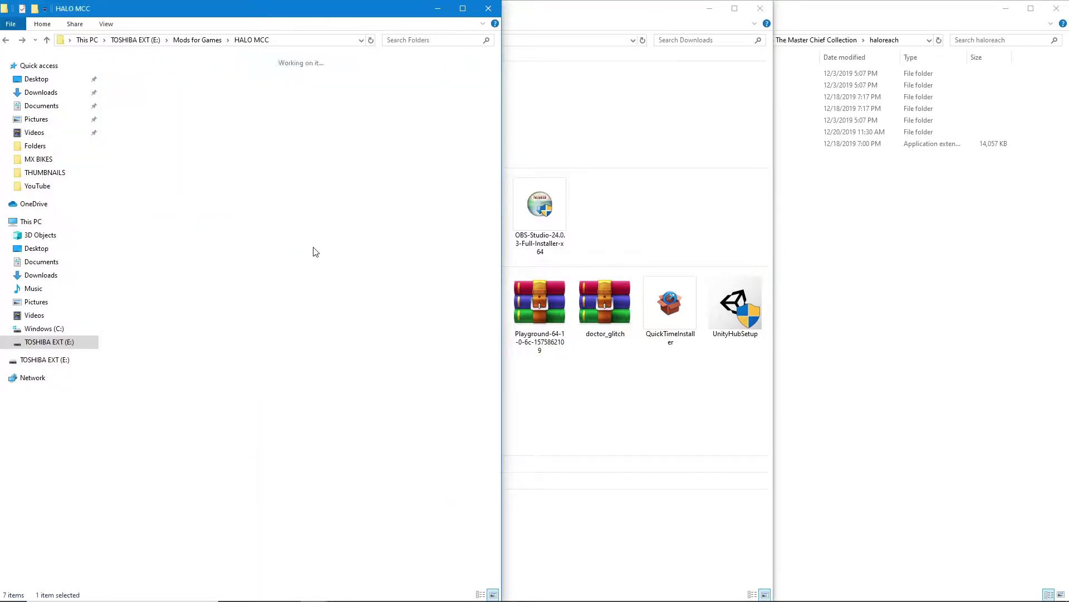
key("alt+Left")
key("alt+Tab")
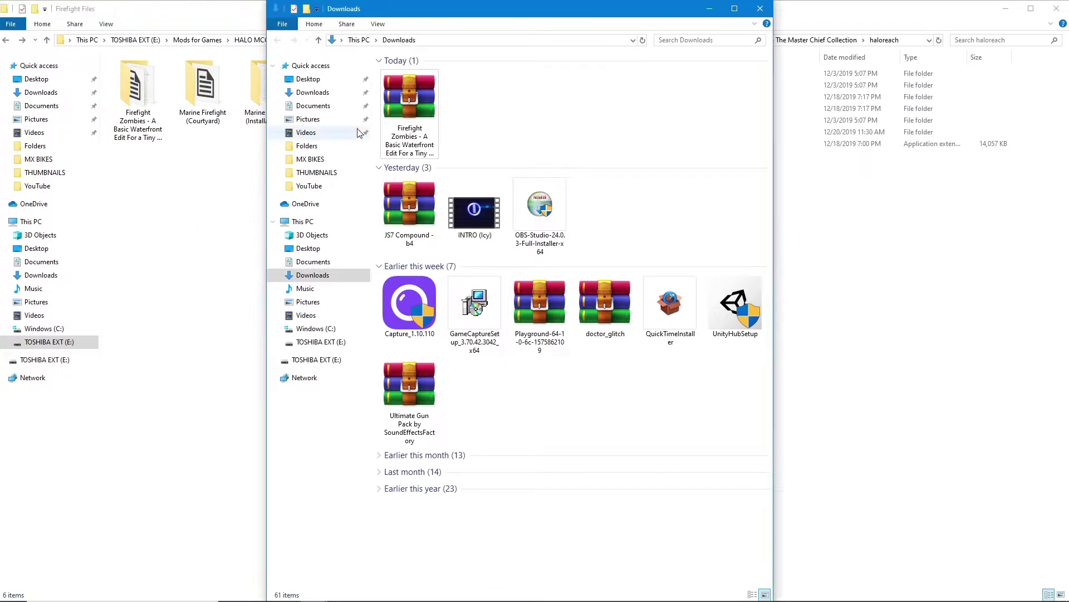
Check the files in the extracted Firefight Zombies folder and go back to Firefight Files
left_click(215, 167)
double_click(134, 106)
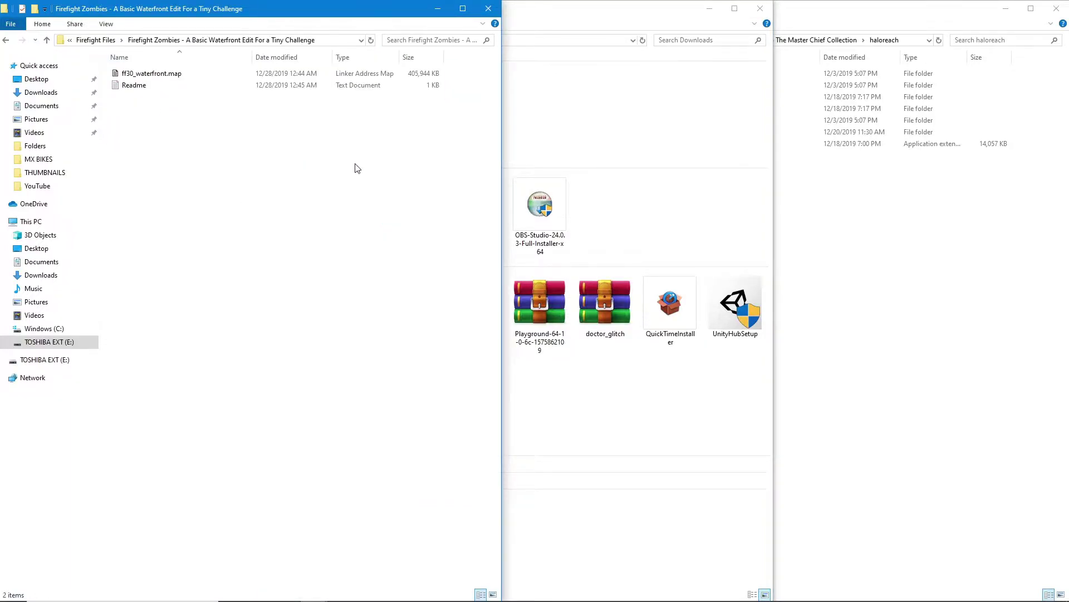
key("alt+Left")
Open the Firefight Zombies archive from Downloads in WinRAR, inspect the folder inside, and close the archive
left_click(506, 126)
double_click(409, 94)
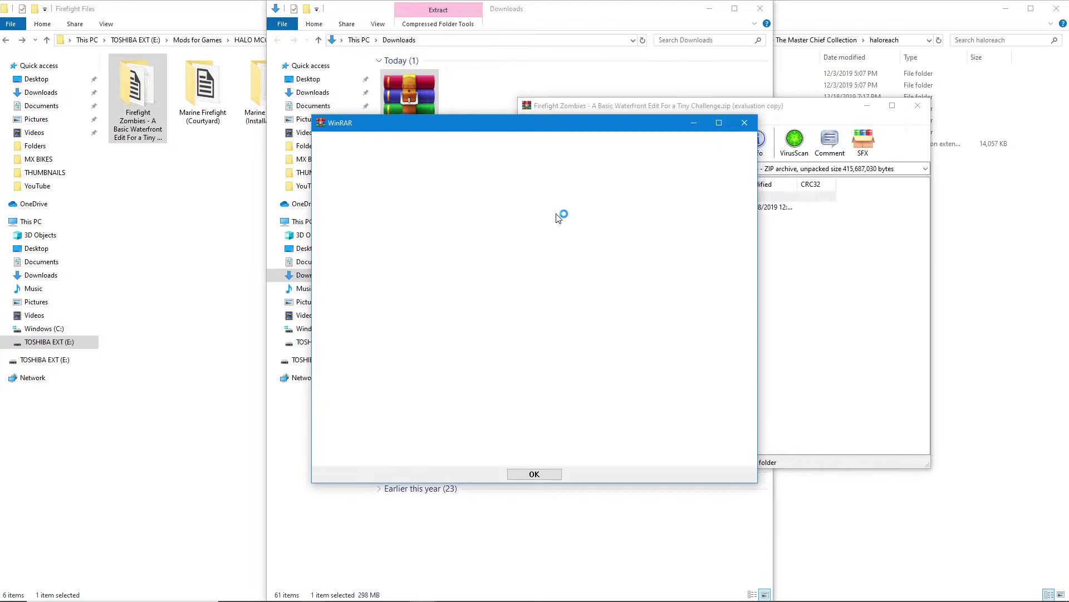
left_click(577, 209)
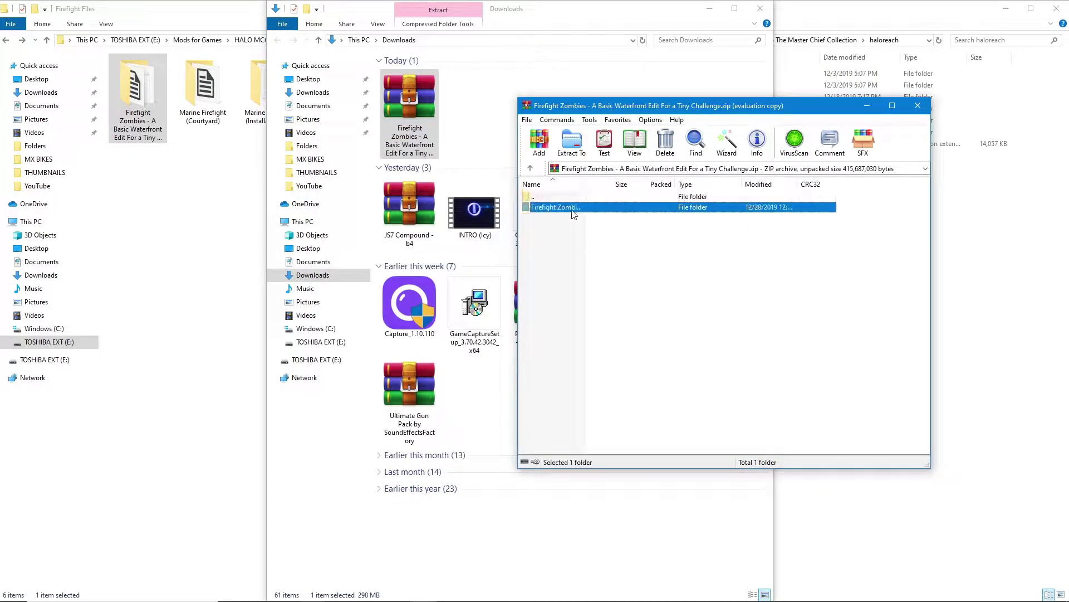
double_click(549, 208)
key("BackSpace")
left_click(174, 165)
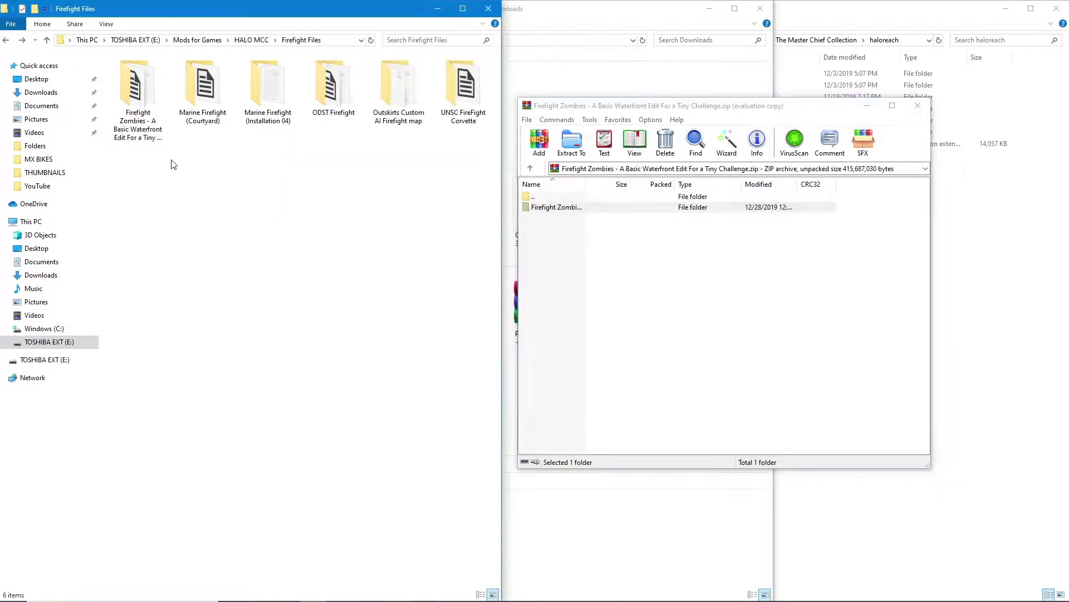
left_click(918, 106)
Open the extracted Firefight Zombies mod folder in Firefight Files to reach its ff30_waterfront.map file
left_click(602, 110)
left_click(169, 153)
left_click(144, 125)
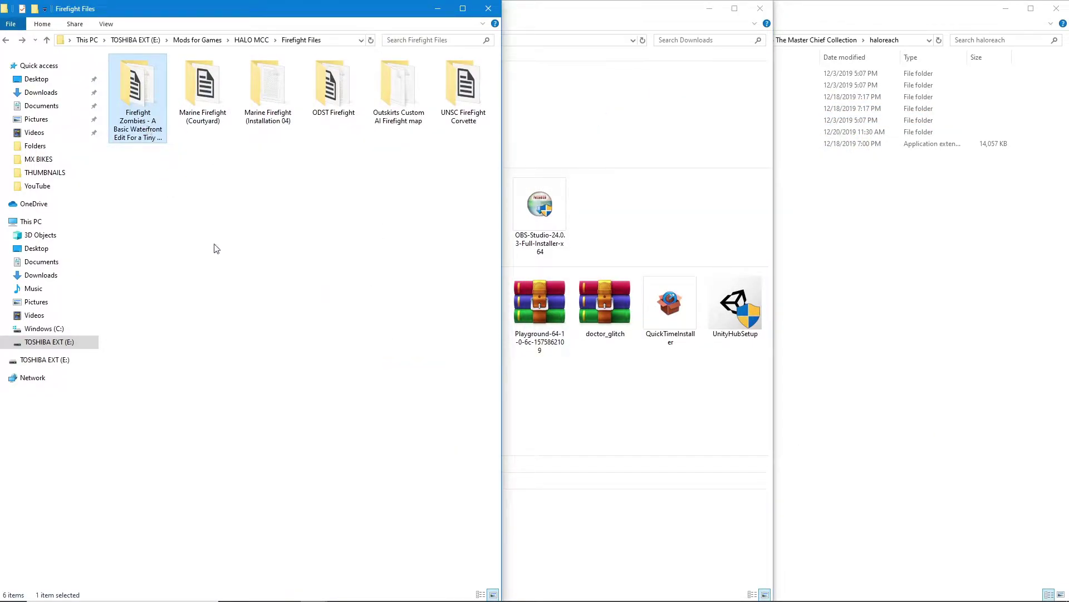
key("F2")
left_click(219, 262)
double_click(138, 83)
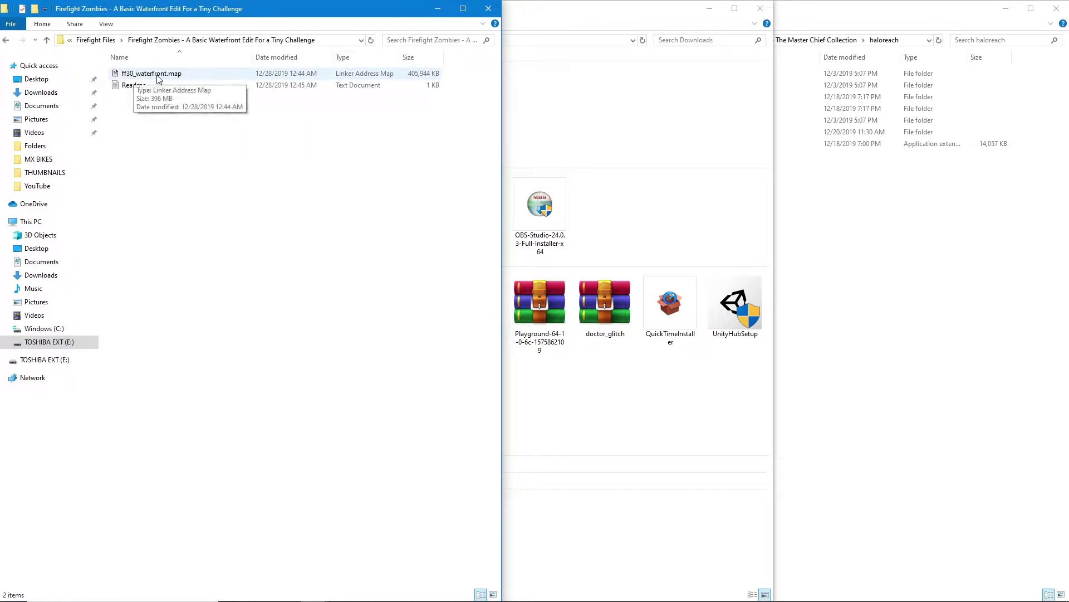
Read the Readme file in the Firefight Zombies mod folder for the installation instructions and close it
left_click(1012, 208)
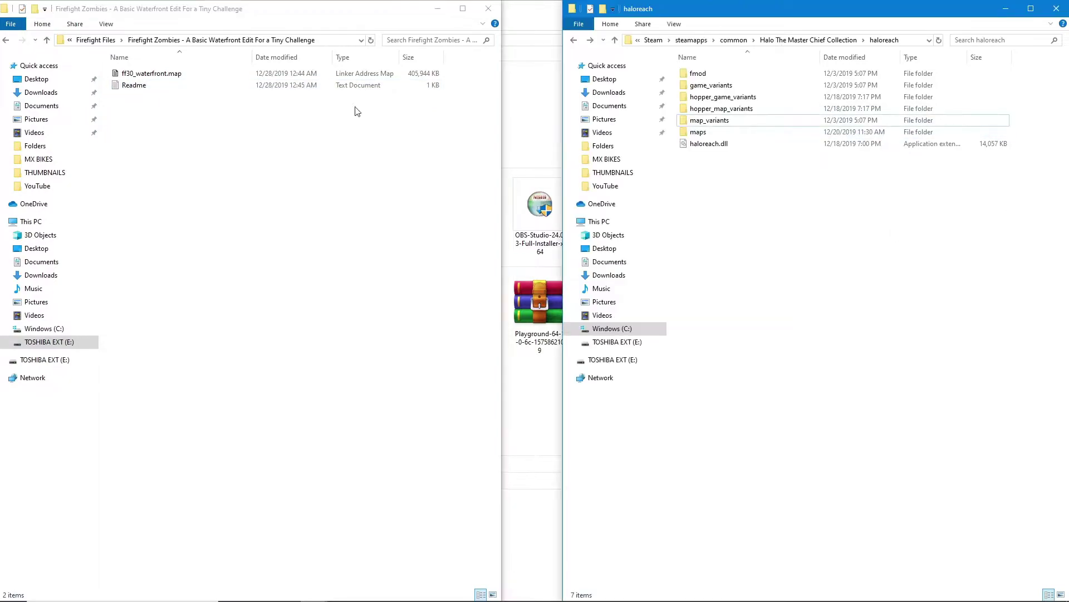
double_click(187, 89)
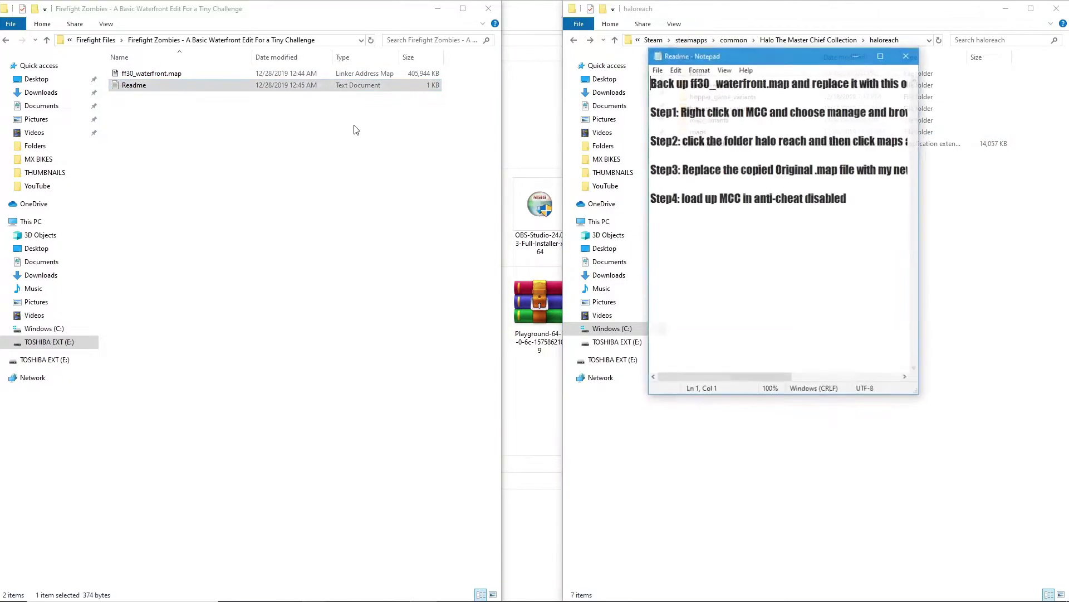
left_click(908, 55)
left_click(474, 162)
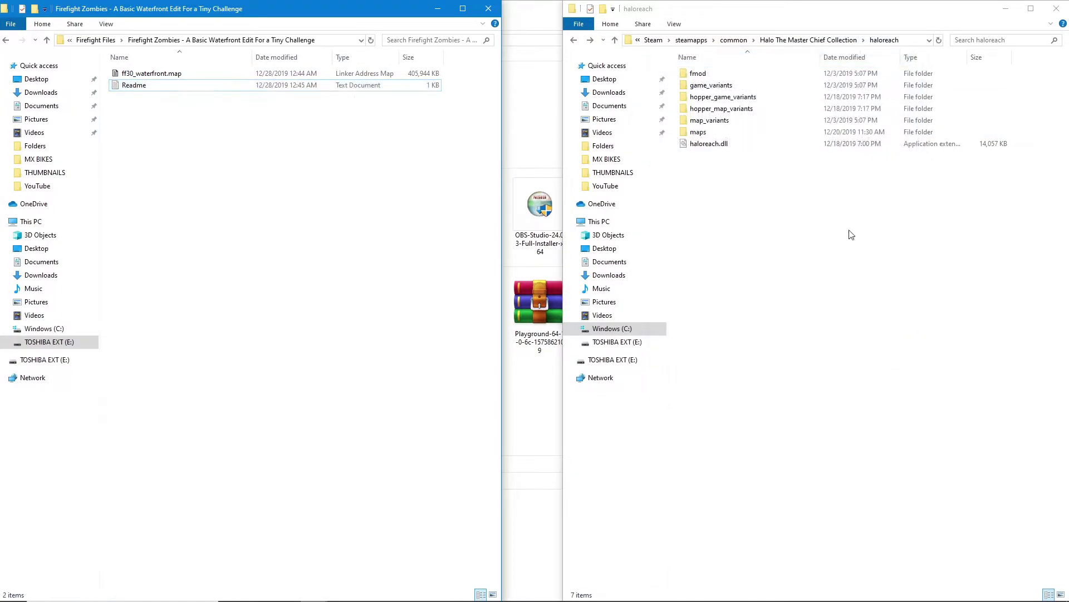
Open the maps folder inside the game's haloreach folder and copy the original ff30_waterfront.map
left_click(831, 232)
left_click(736, 122)
left_click(747, 133)
mouse_move(749, 137)
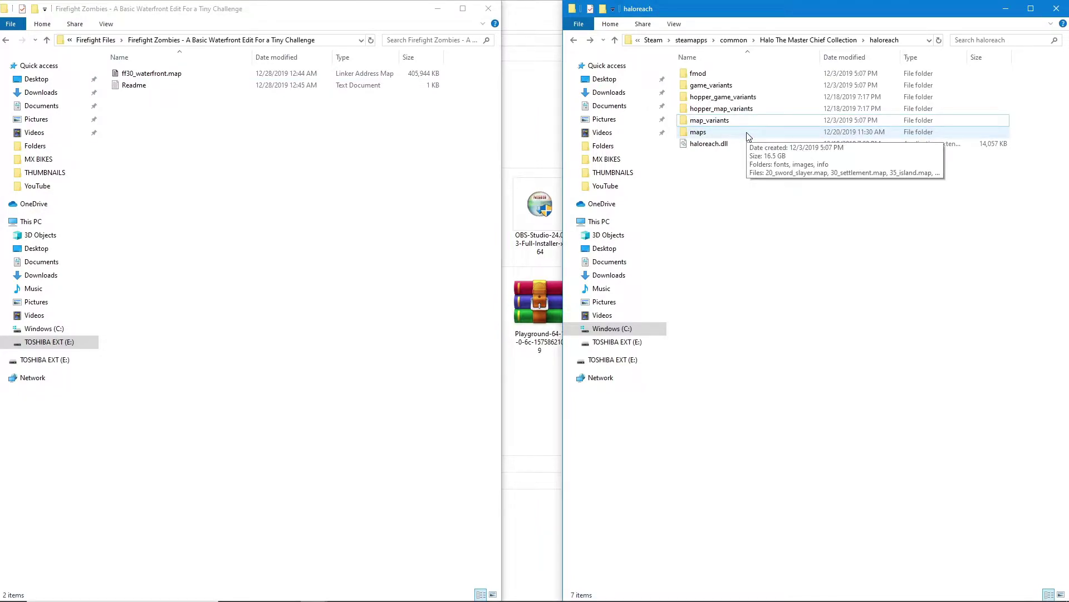
double_click(749, 132)
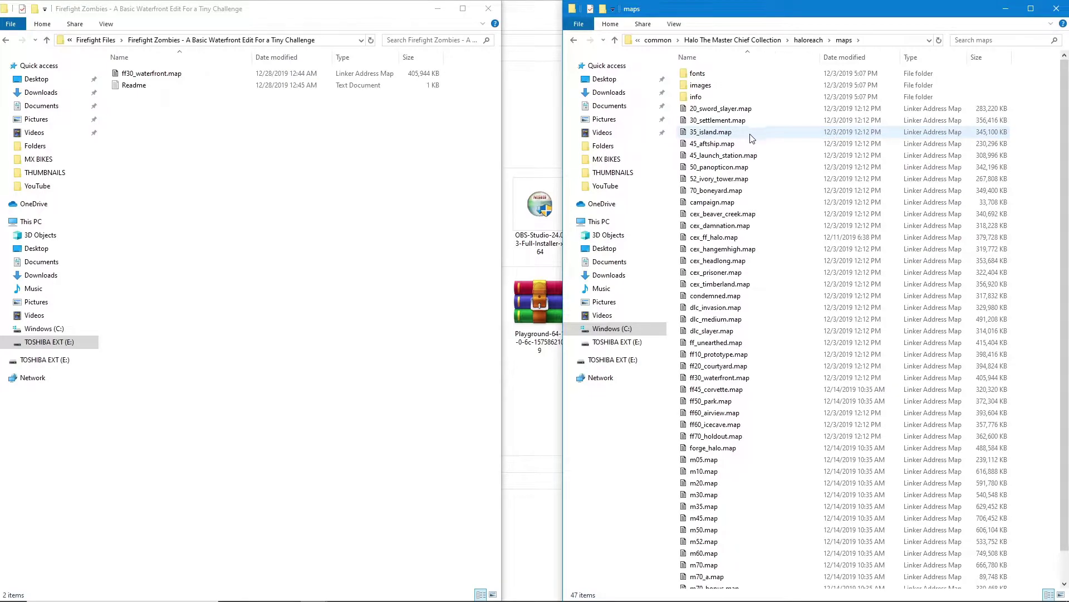
scroll(752, 138, "down", 1)
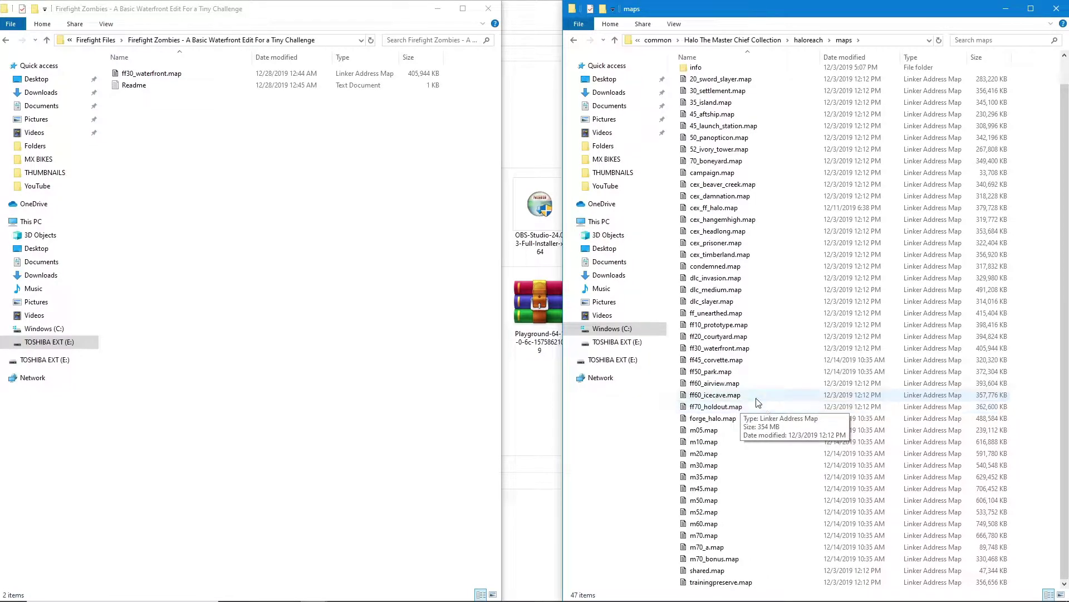
left_click(724, 349)
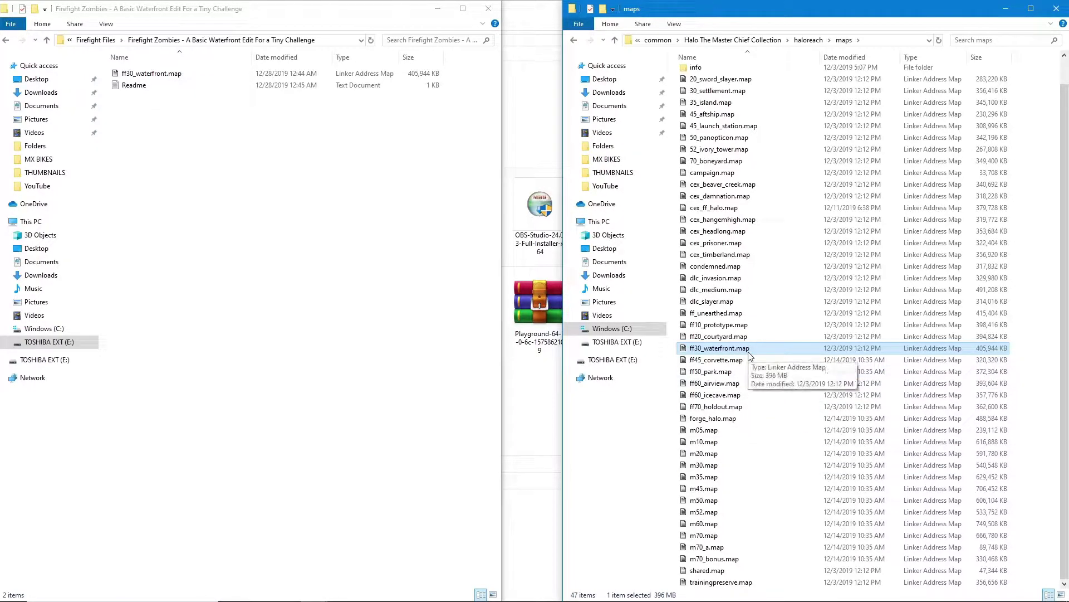
right_click(732, 351)
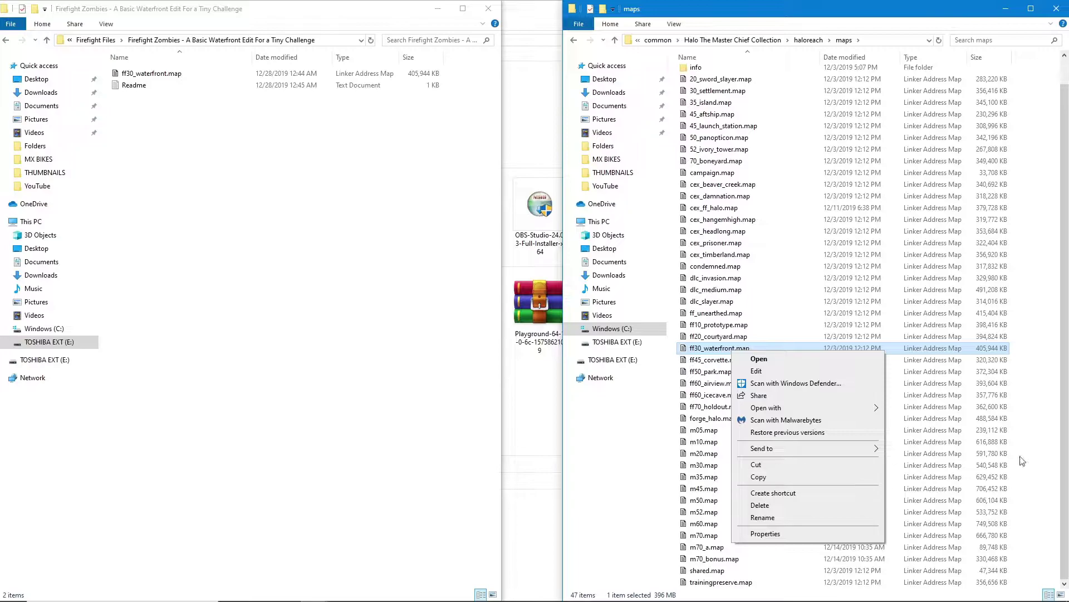
left_click(1036, 412)
Paste the original ff30_waterfront.map as a backup into HALO MCC > Backup Files > maps > firefight
left_click(345, 187)
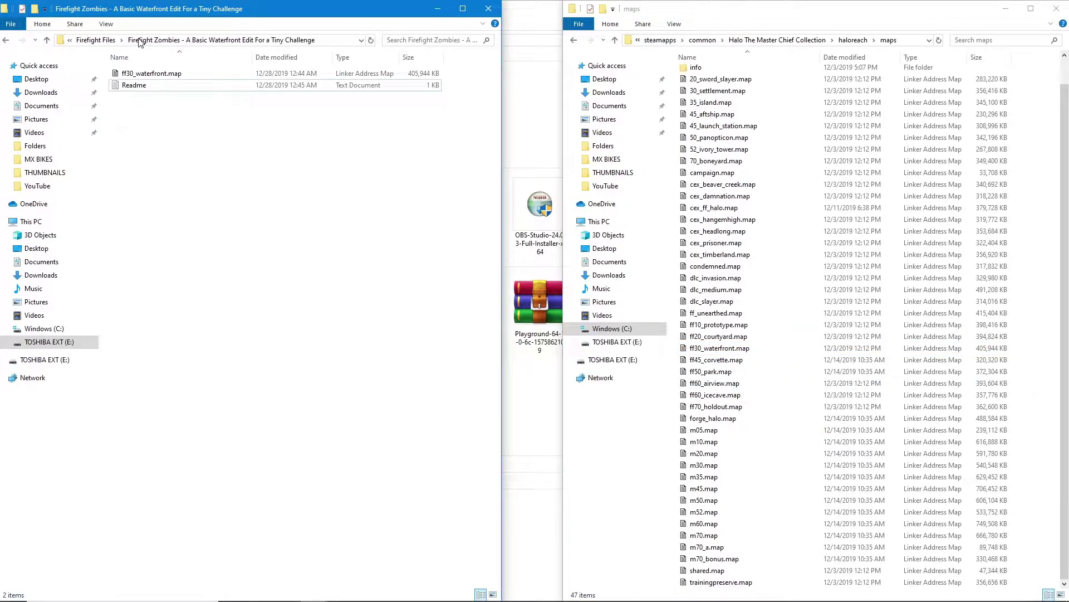
left_click(92, 40)
left_click(240, 40)
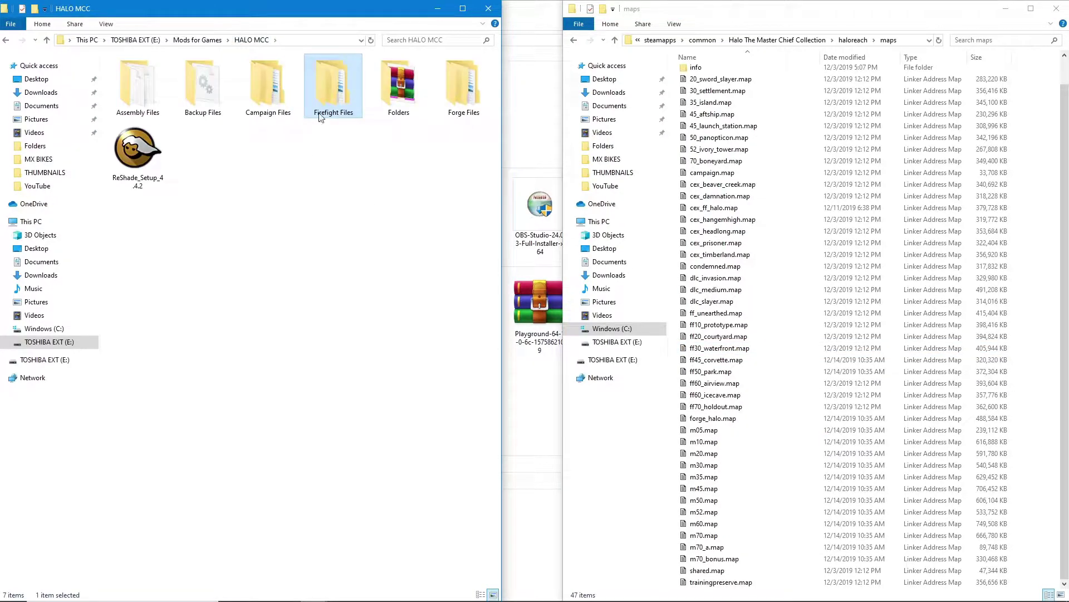
double_click(220, 88)
double_click(136, 79)
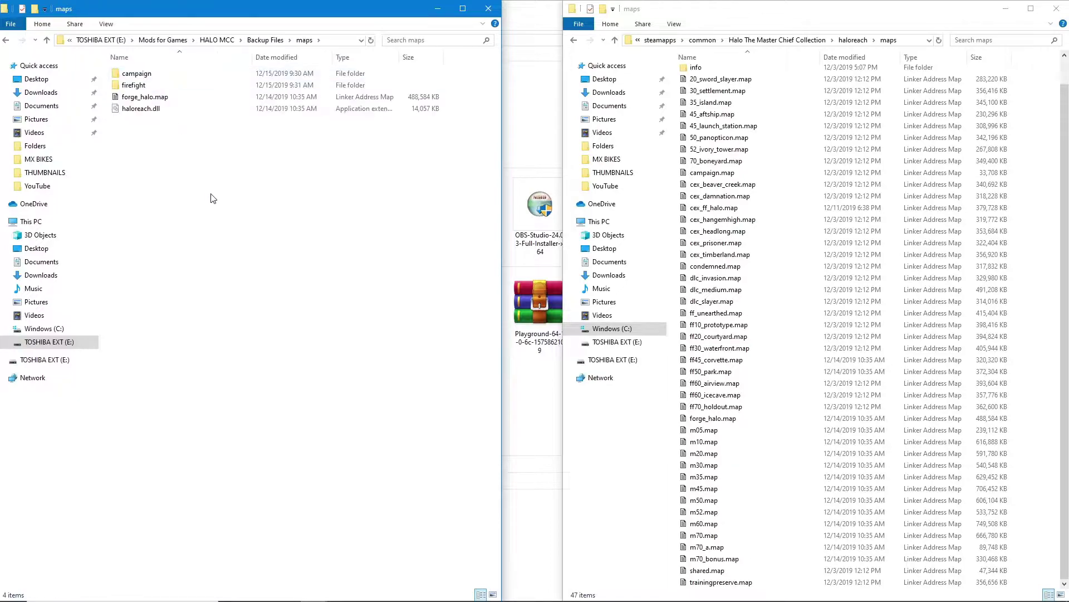
double_click(133, 84)
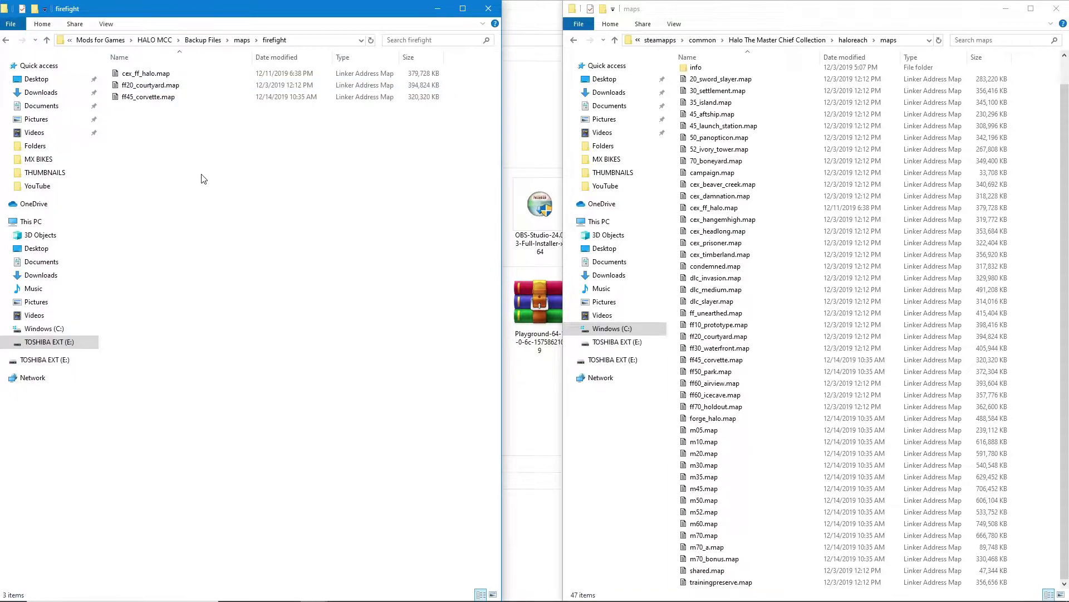
key("ctrl+v")
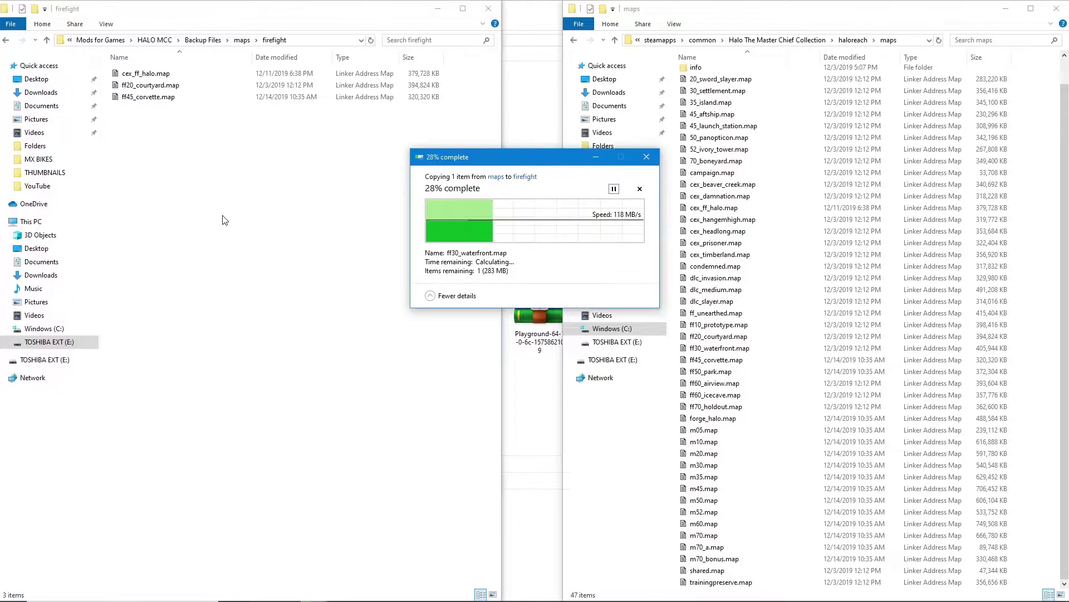
right_click(222, 224)
left_click(196, 196)
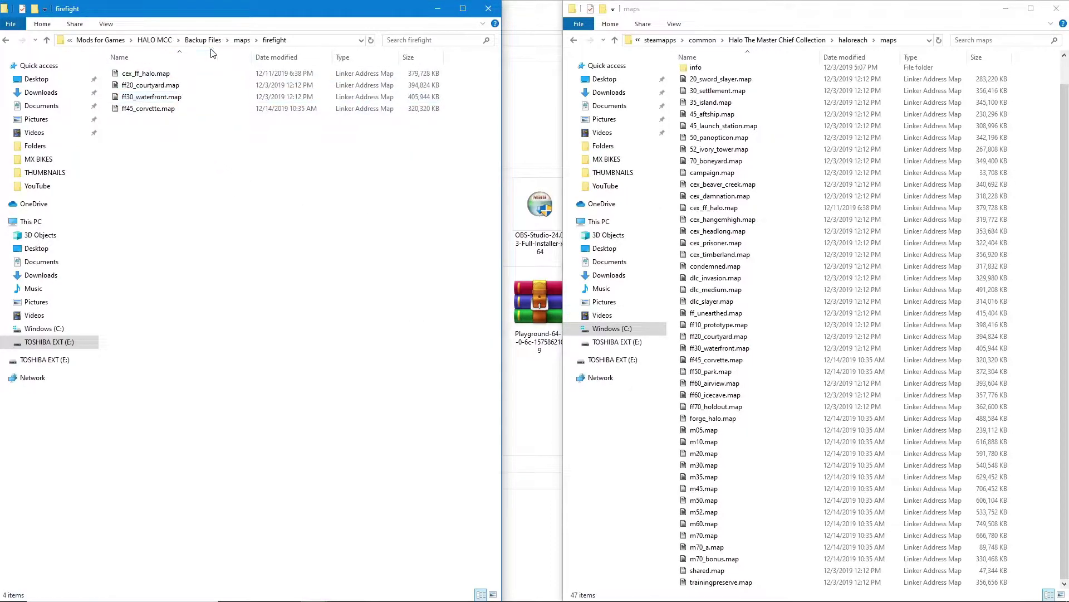
Copy the modded ff30_waterfront.map from the Firefight Zombies folder into the game's maps folder, replacing the existing file, and return to Firefight Files
left_click(158, 40)
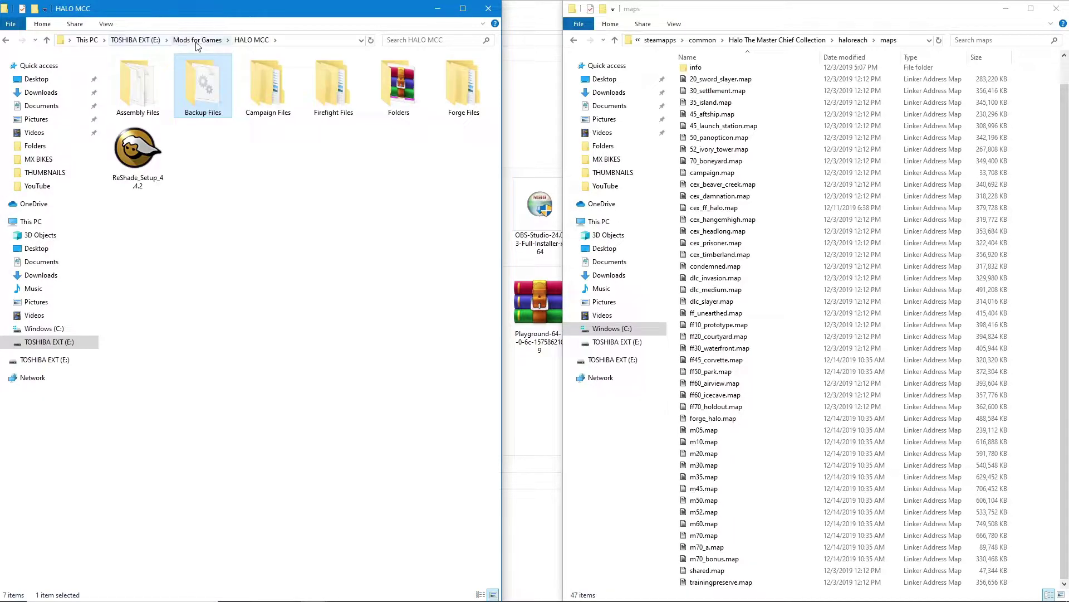
double_click(326, 78)
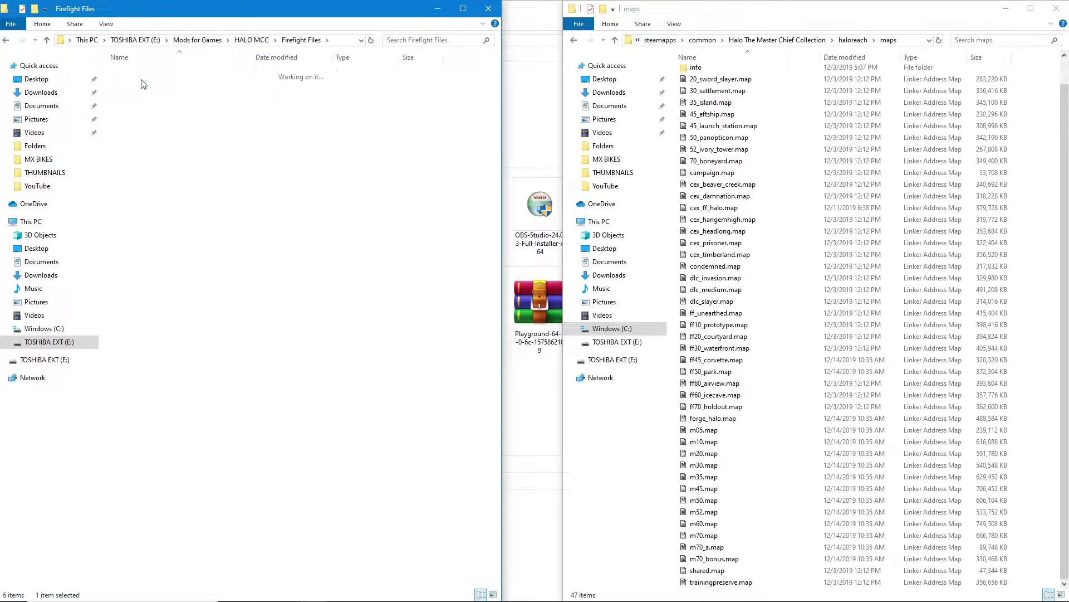
double_click(143, 84)
left_click_drag(146, 73, 1005, 322)
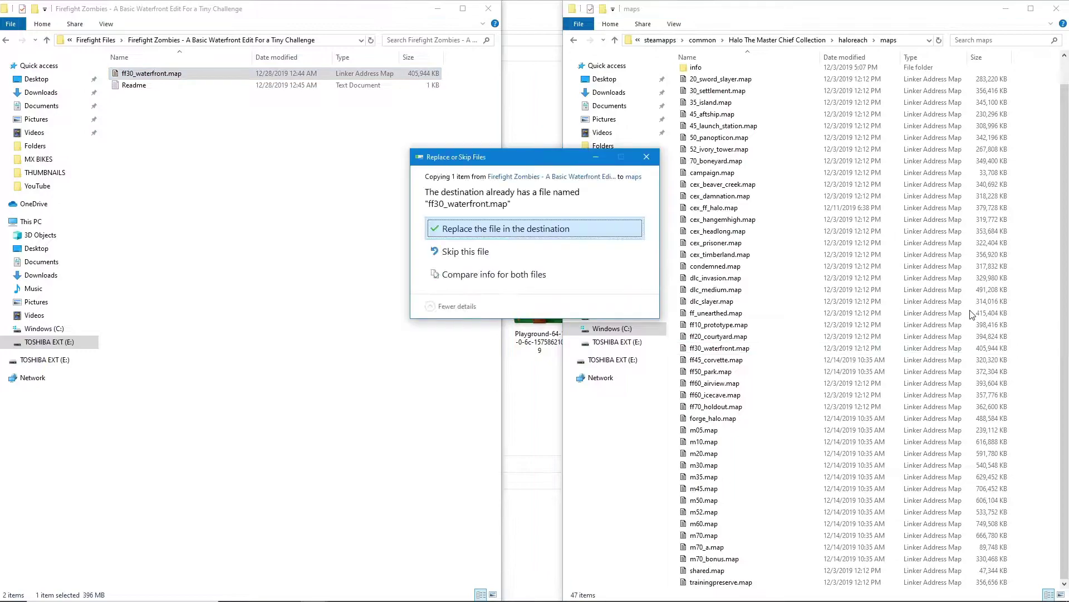
left_click(526, 228)
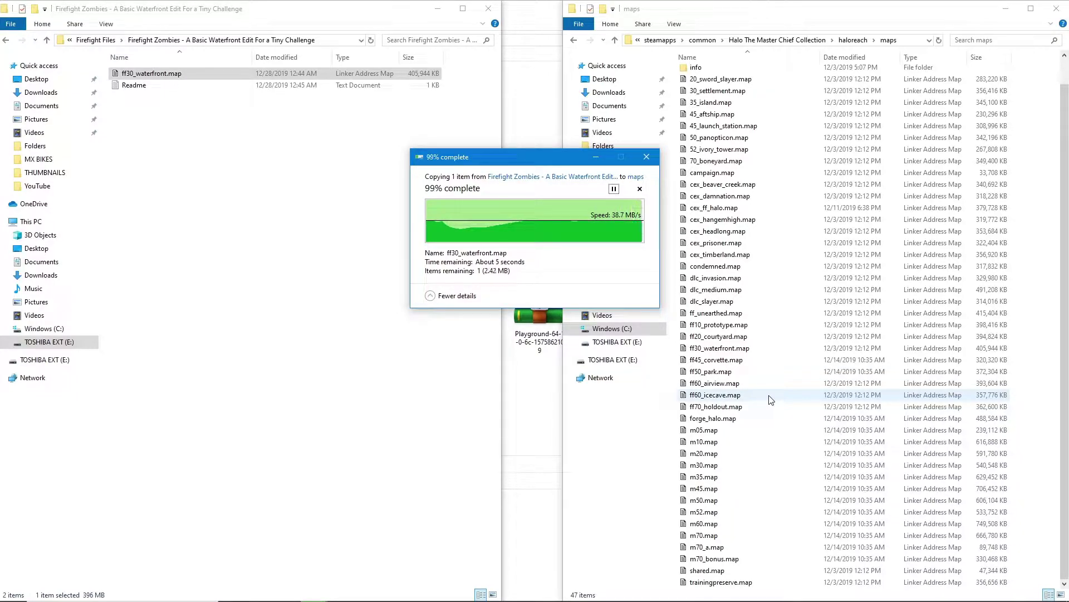
left_click(312, 297)
key("BackSpace")
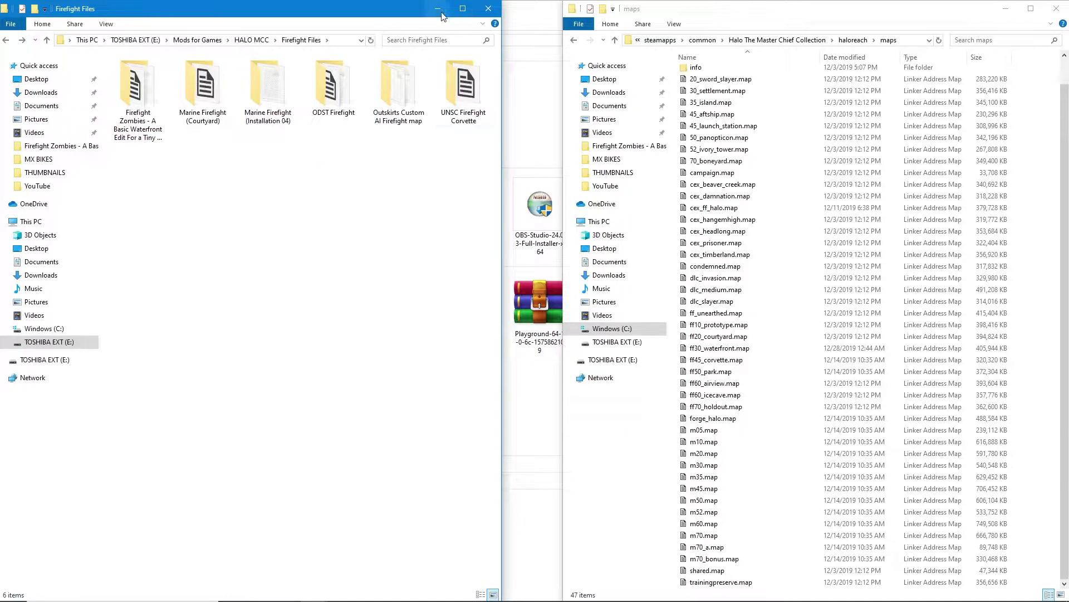
Switch to Steam, launch Halo: The Master Chief Collection with the Anti-Cheat Disabled option, and accept the license agreement
mouse_move(368, 590)
left_click(357, 540)
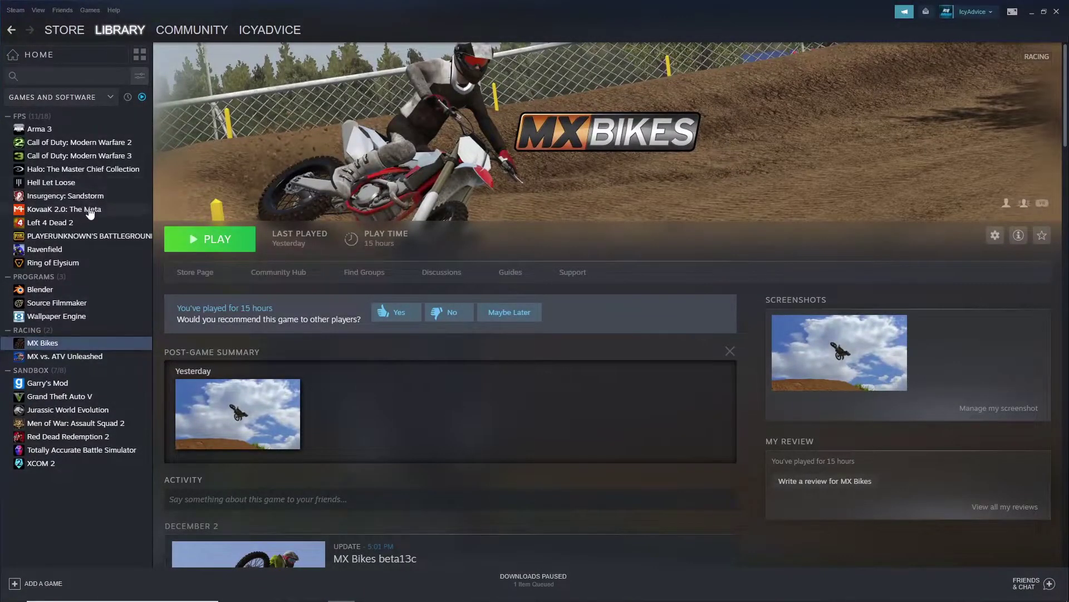
left_click(108, 171)
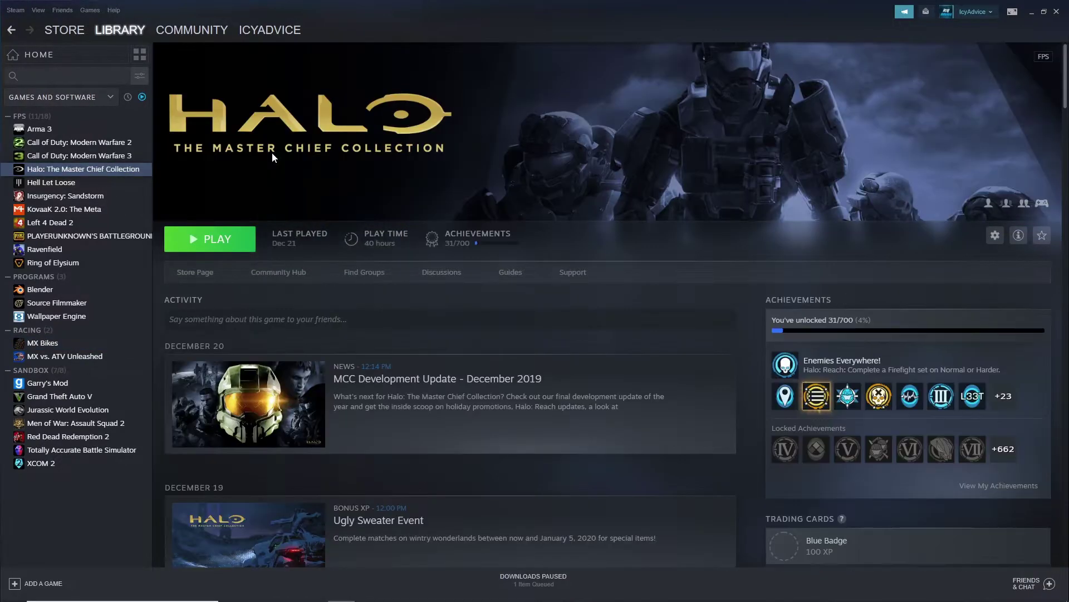
left_click(229, 245)
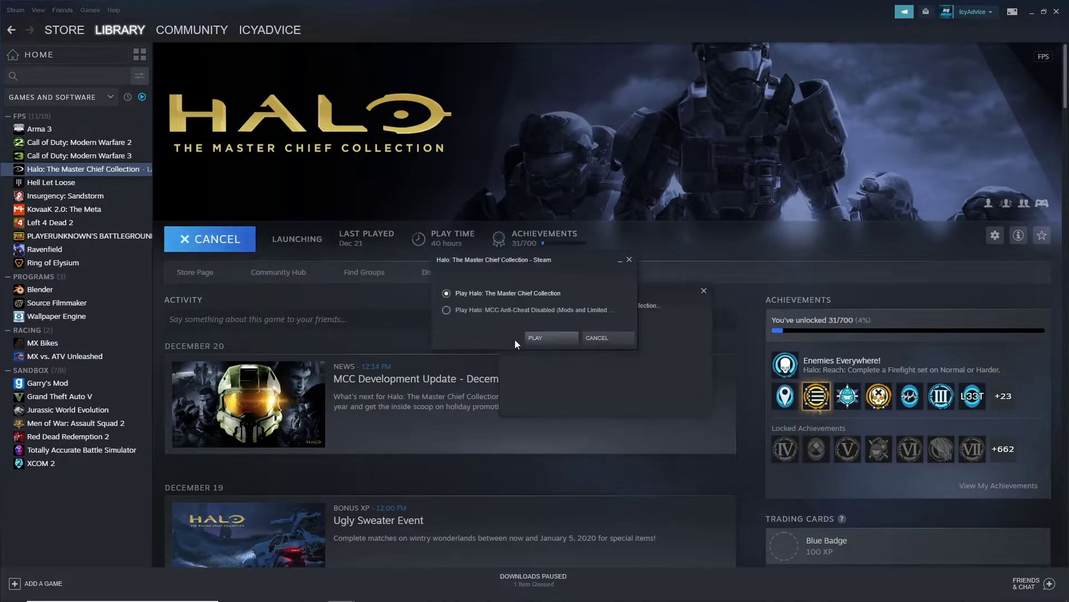
left_click(474, 311)
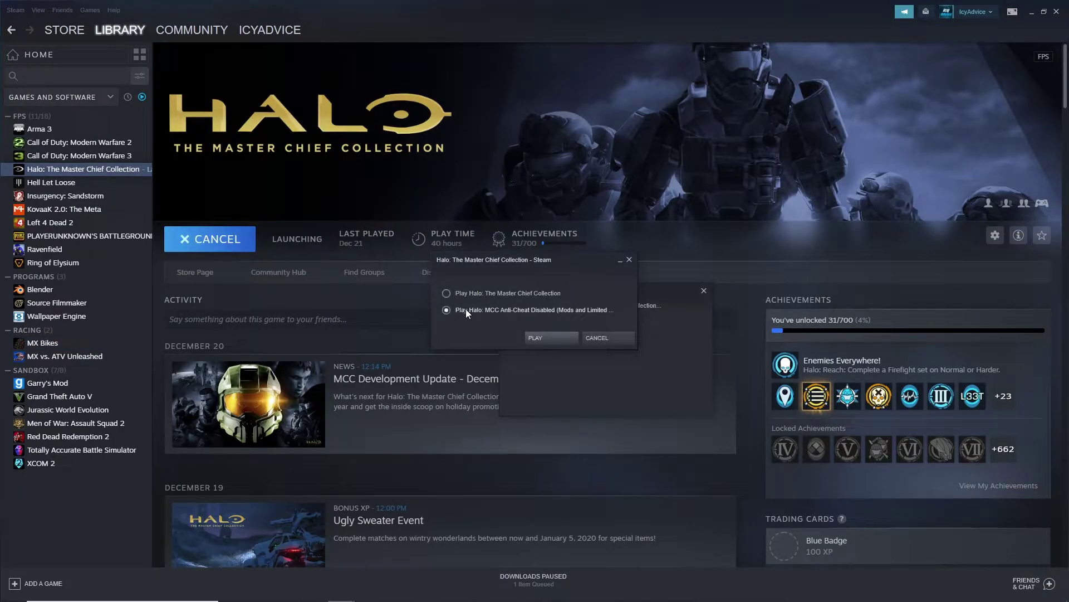
left_click(557, 338)
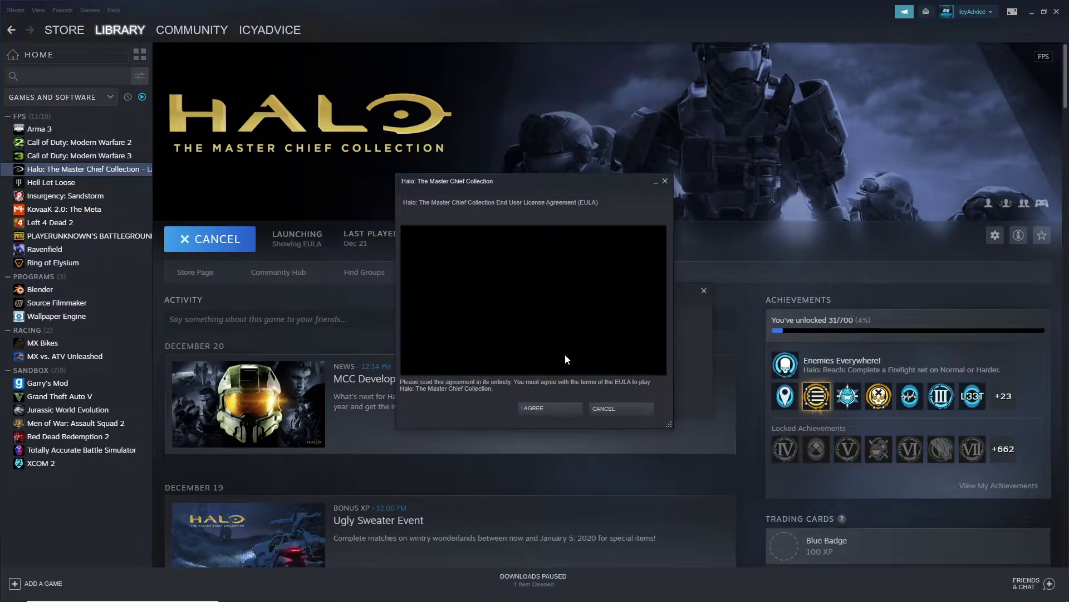
left_click(567, 406)
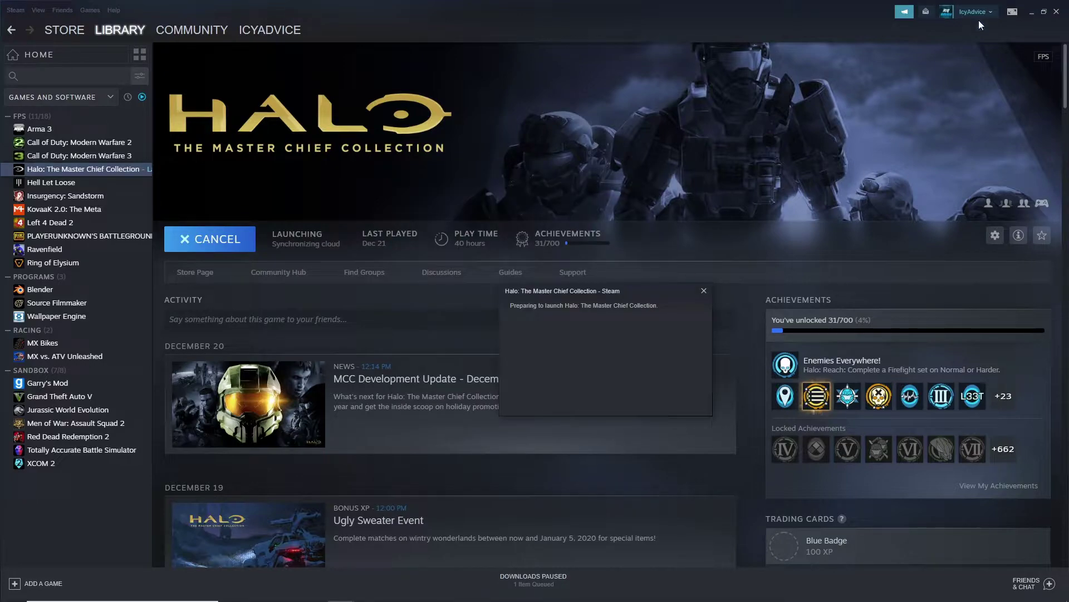
Minimize Steam and continue into the main menu of Halo: The Master Chief Collection
left_click(1032, 12)
mouse_move(456, 595)
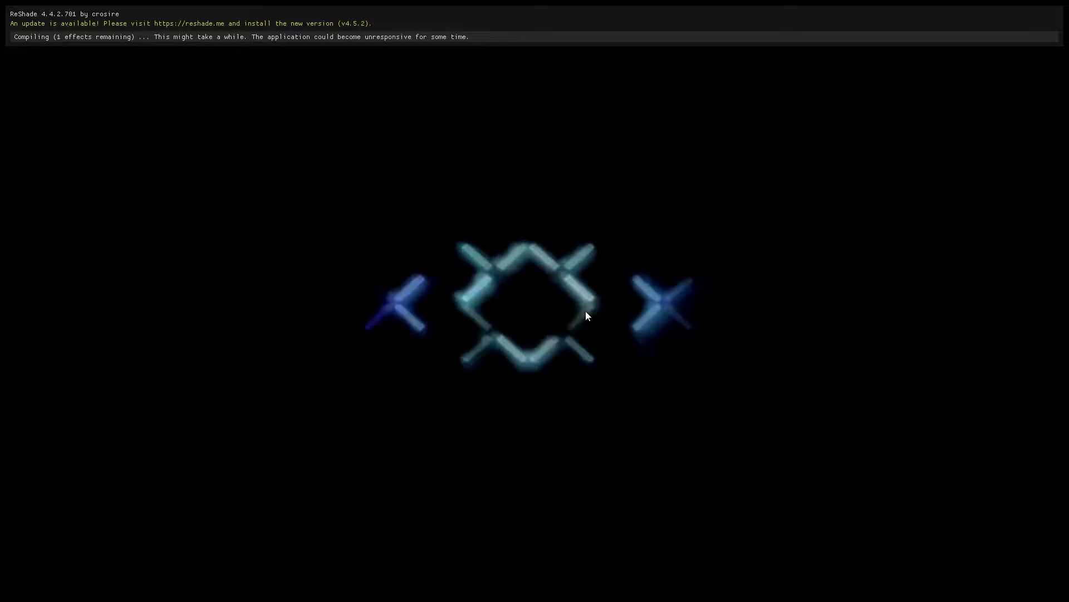
key("Return")
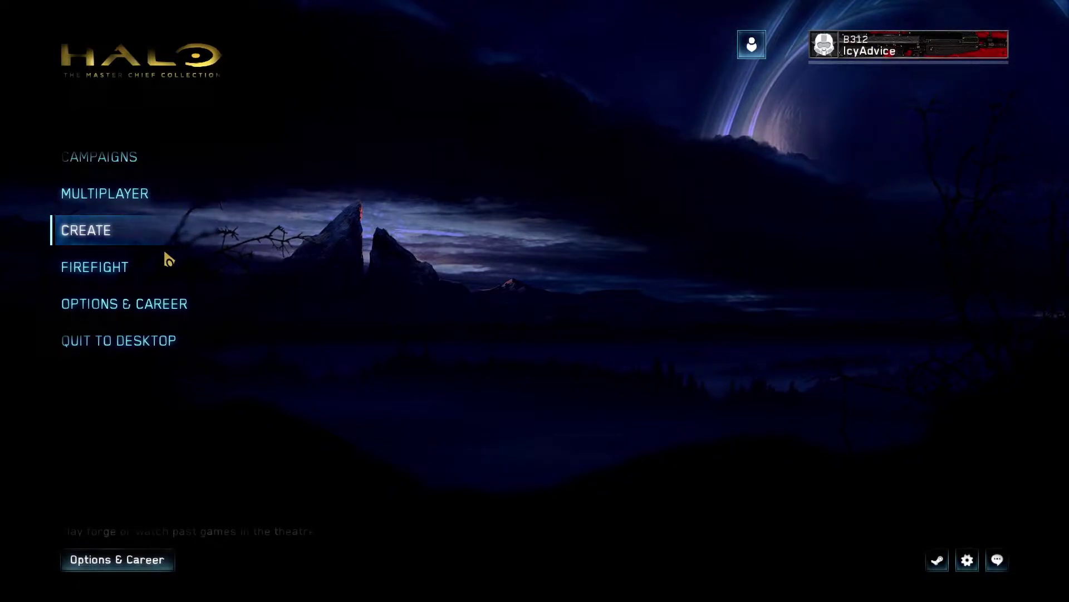
Switch the ReShade preset to DefaultPreset (Halo Reach MCC) and close the overlay
key("Home")
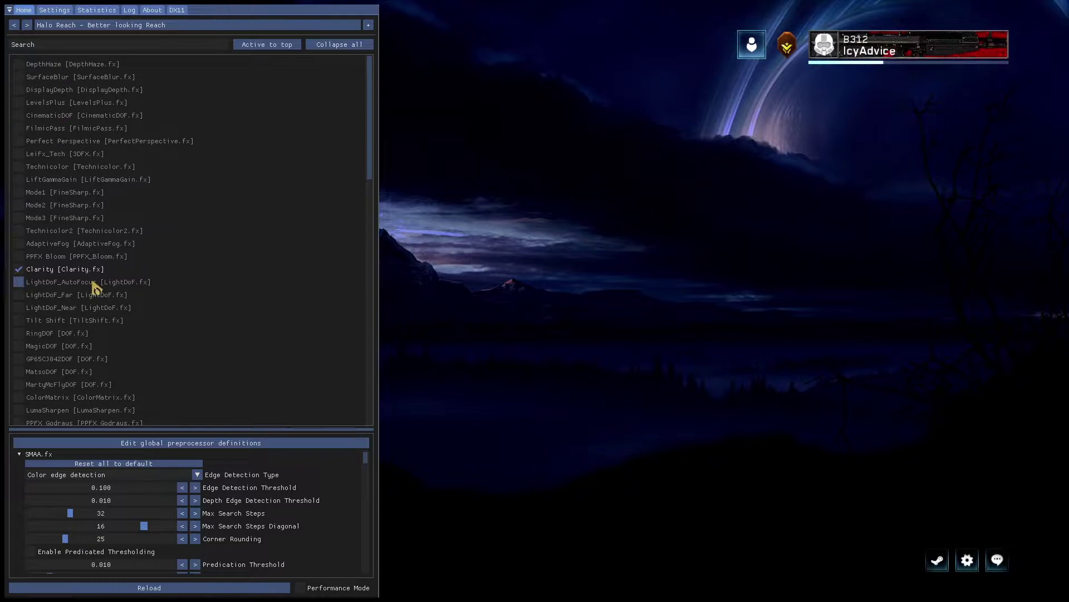
left_click(158, 27)
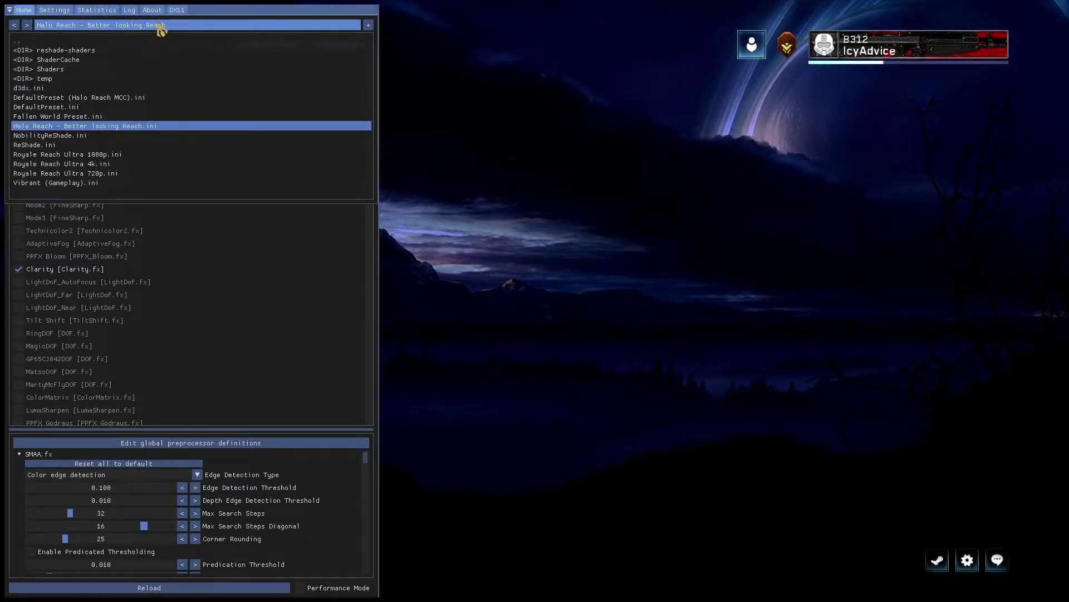
left_click(111, 98)
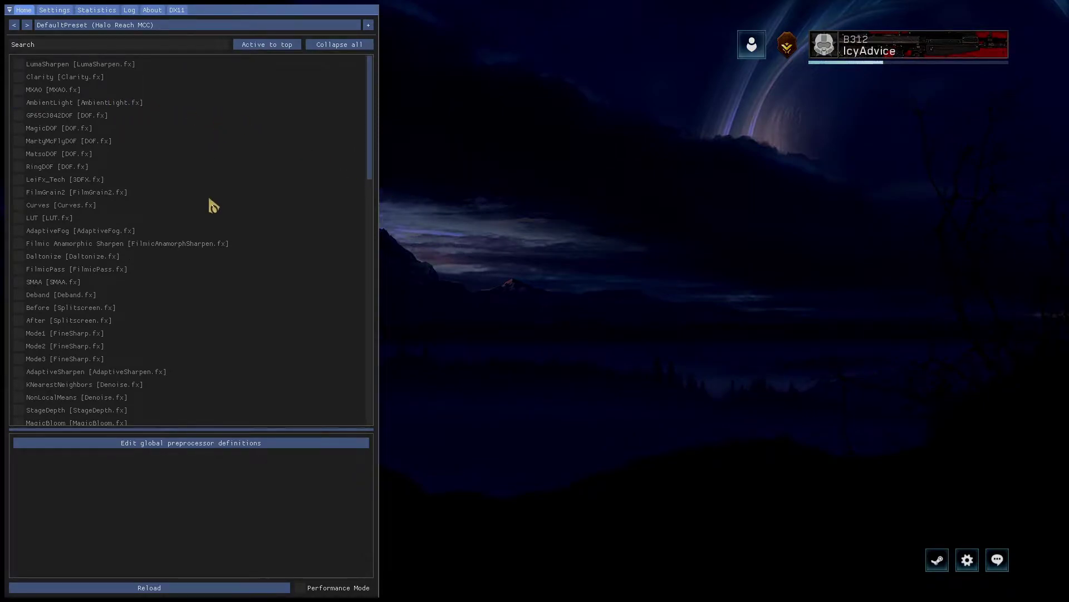
key("Home")
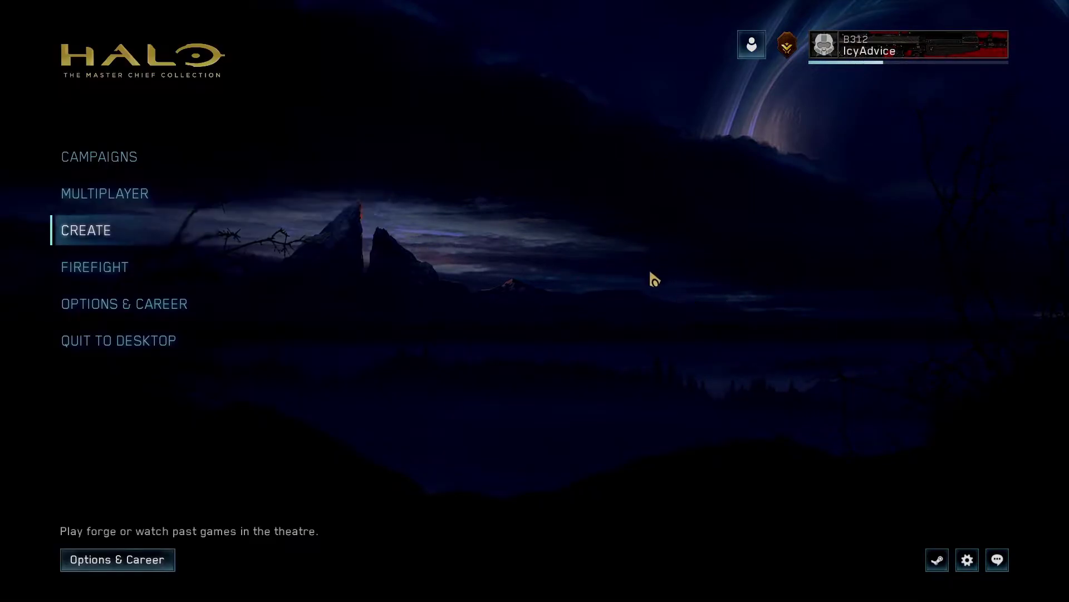
Start a Custom Firefight setup and choose Waterfront as the mission
left_click(142, 262)
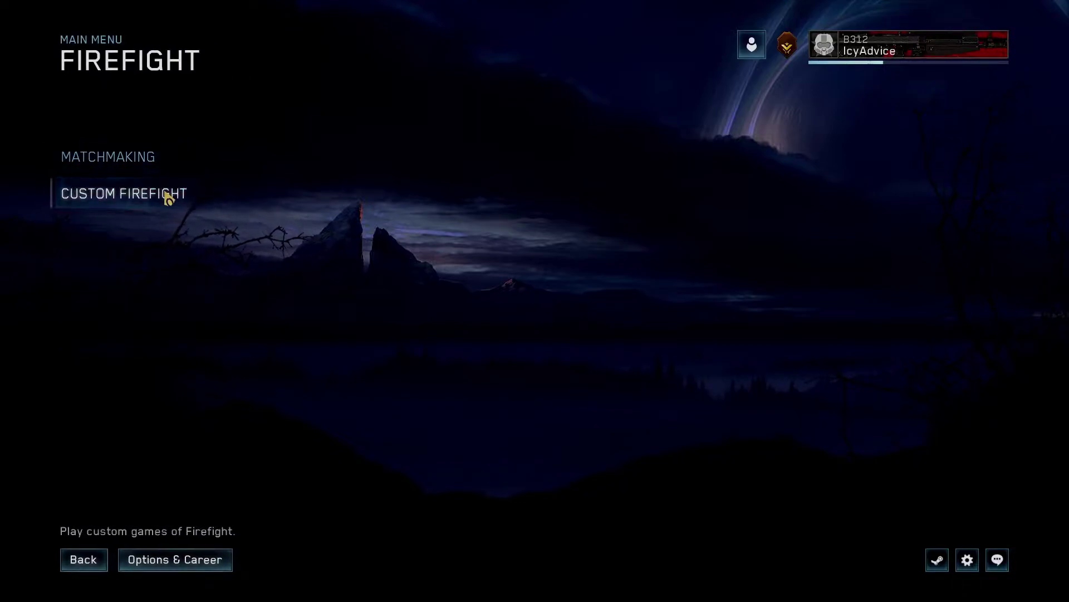
left_click(167, 196)
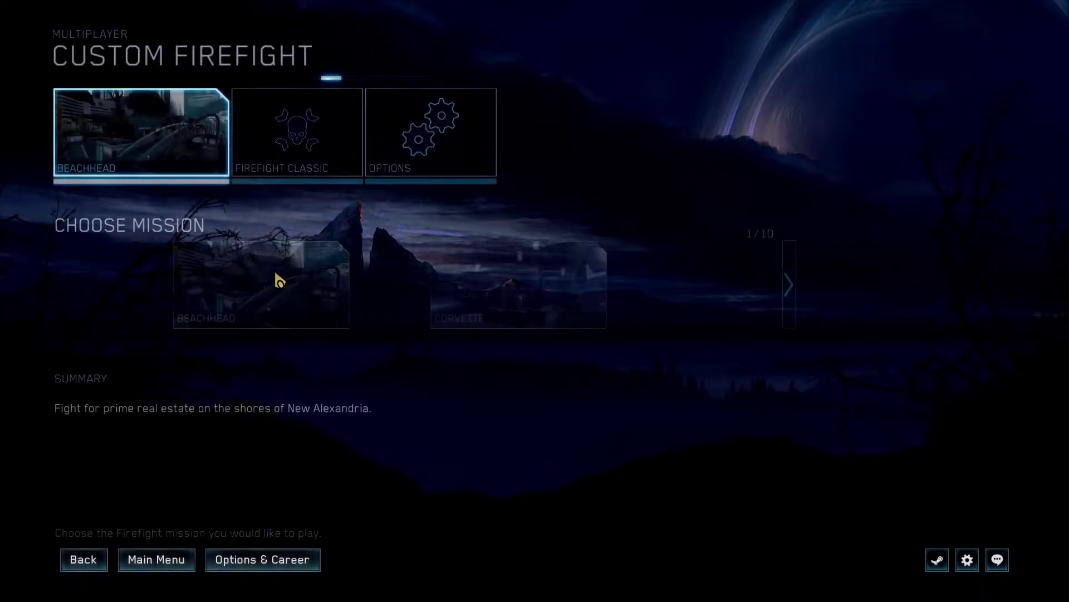
scroll(509, 312, "down", 3)
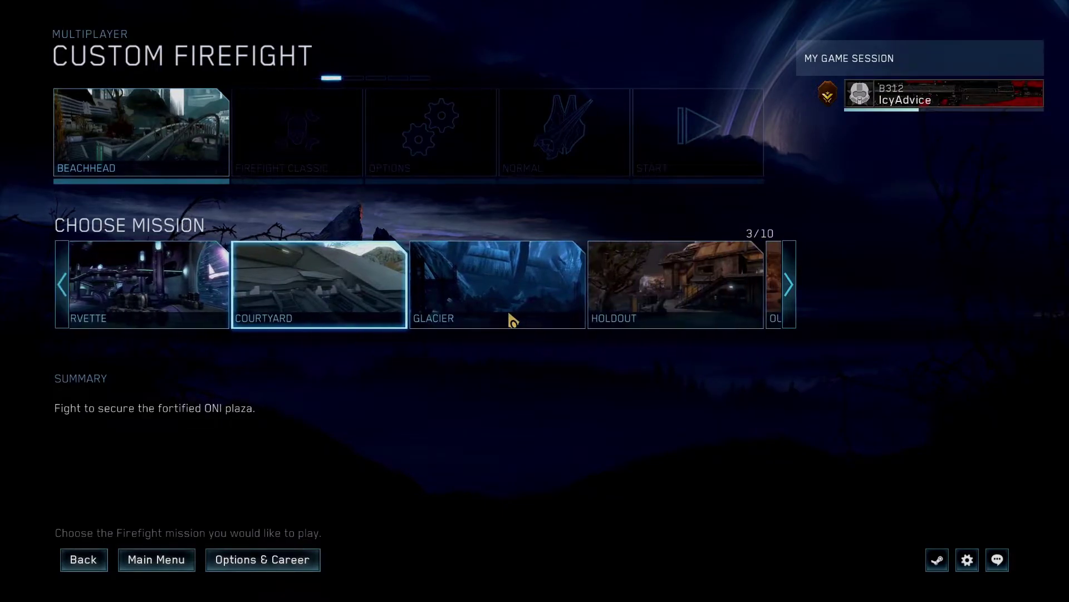
scroll(509, 311, "down", 2)
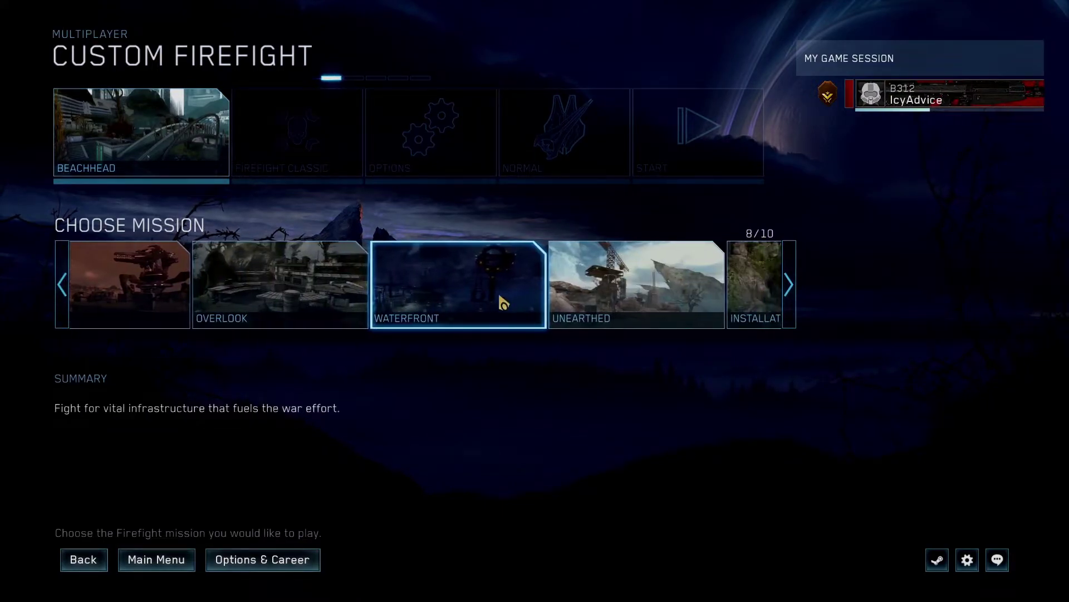
left_click(499, 304)
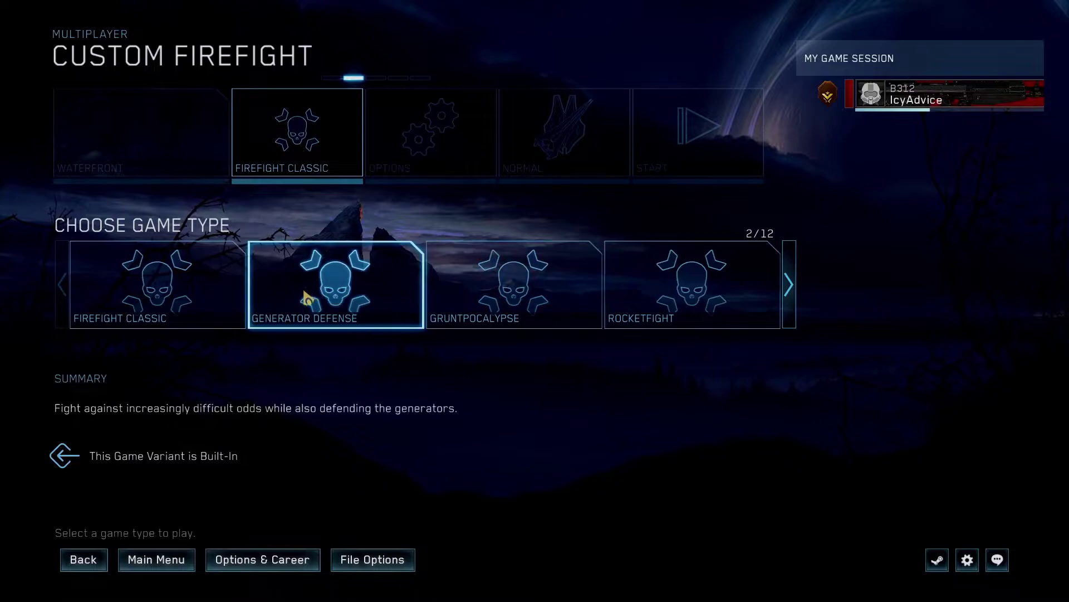
Choose the Firefight Classic game type and set the difficulty to Legendary
left_click(136, 304)
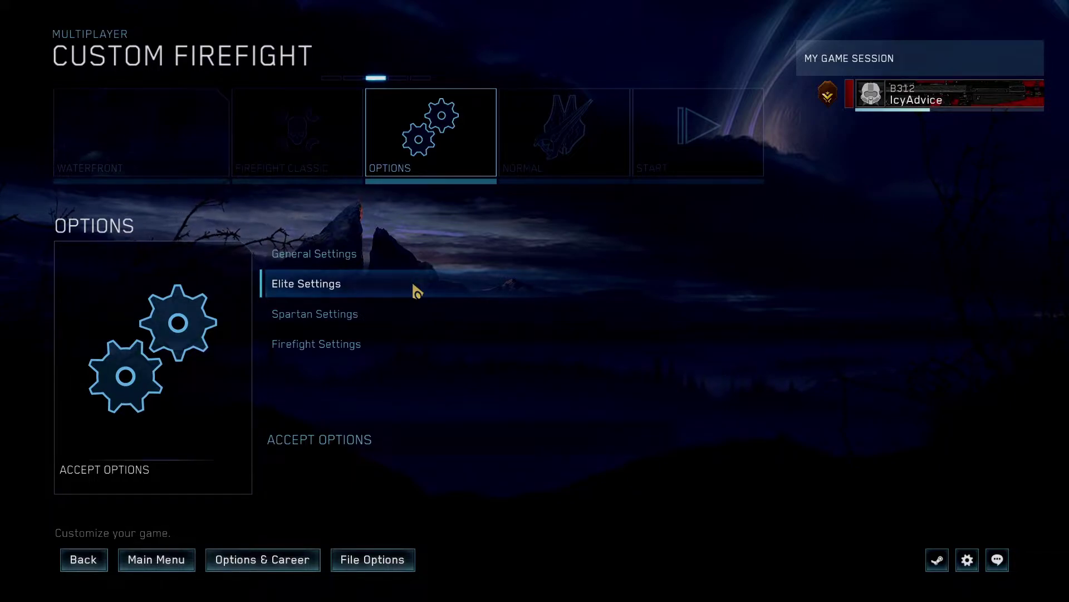
left_click(504, 182)
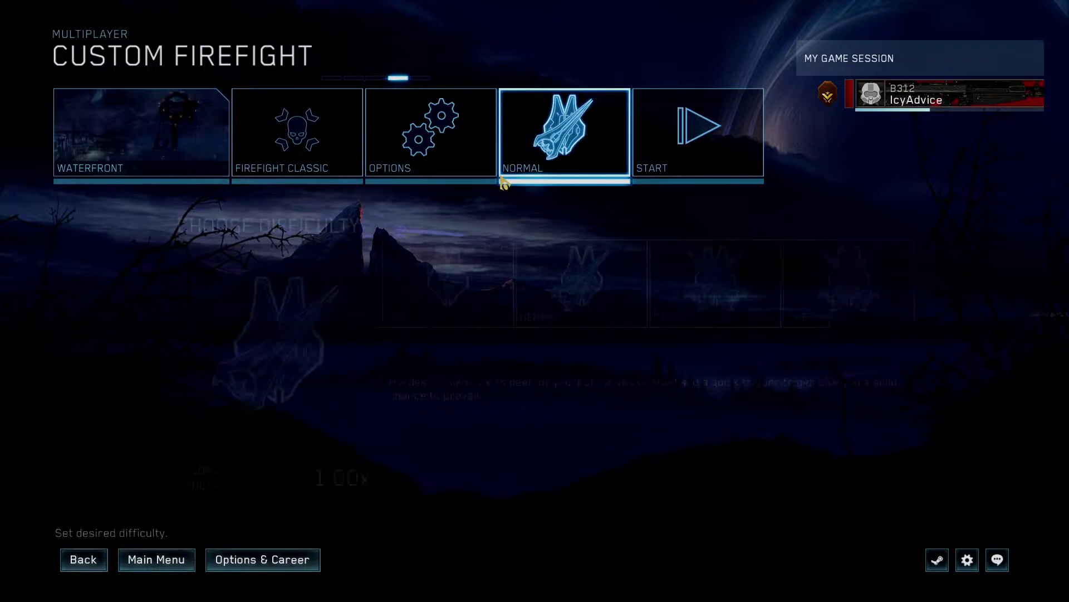
left_click(724, 276)
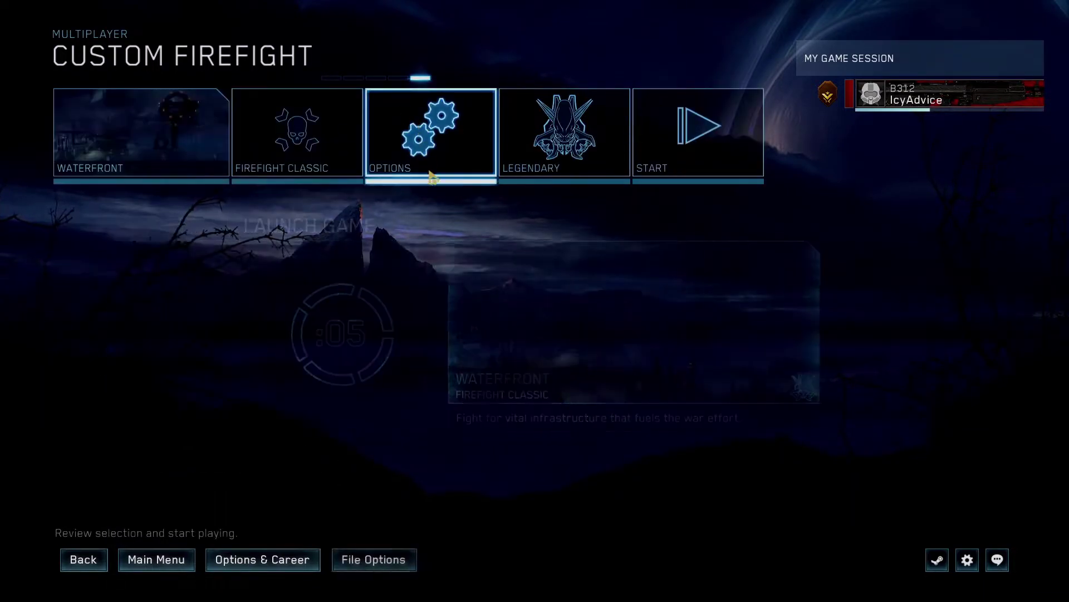
Go back to the game options and open the Initial Wave settings in the Firefight wave properties
left_click(387, 106)
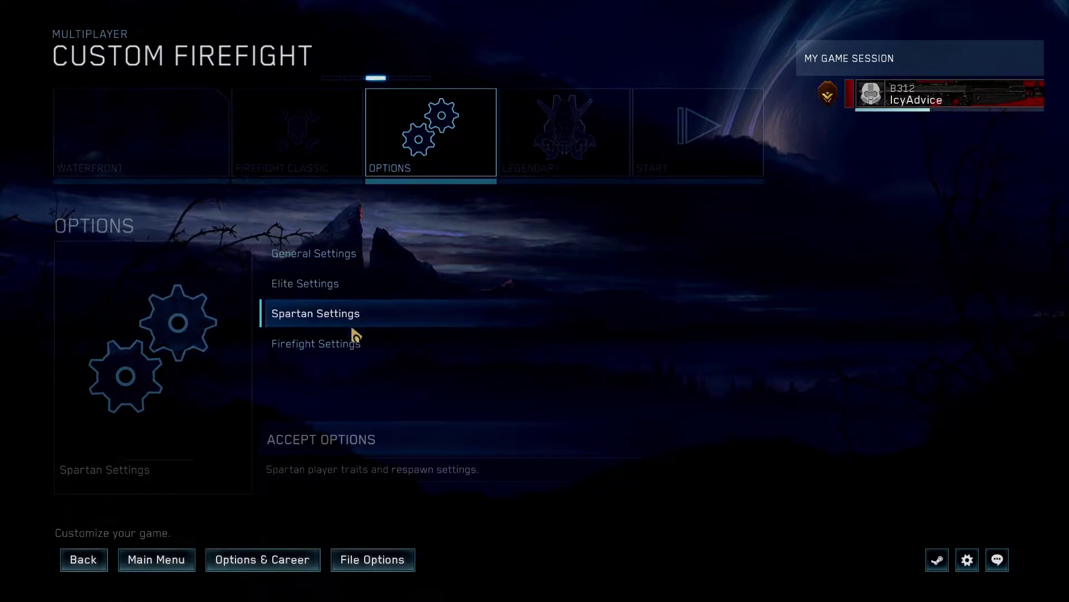
left_click(353, 345)
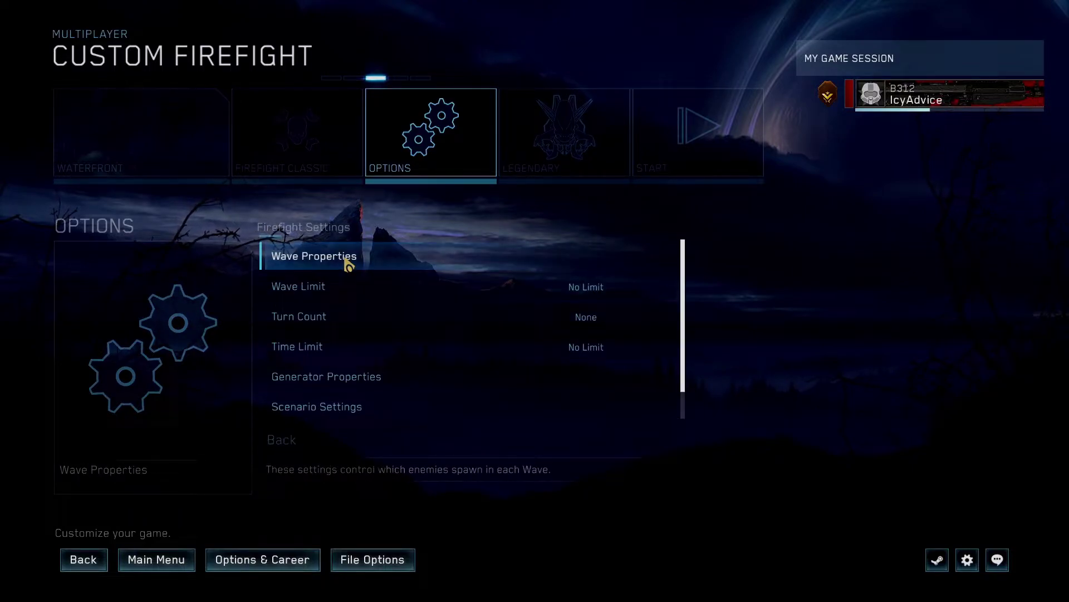
scroll(349, 265, "down", 1)
scroll(356, 264, "up", 1)
left_click(365, 260)
left_click(387, 262)
left_click(353, 287)
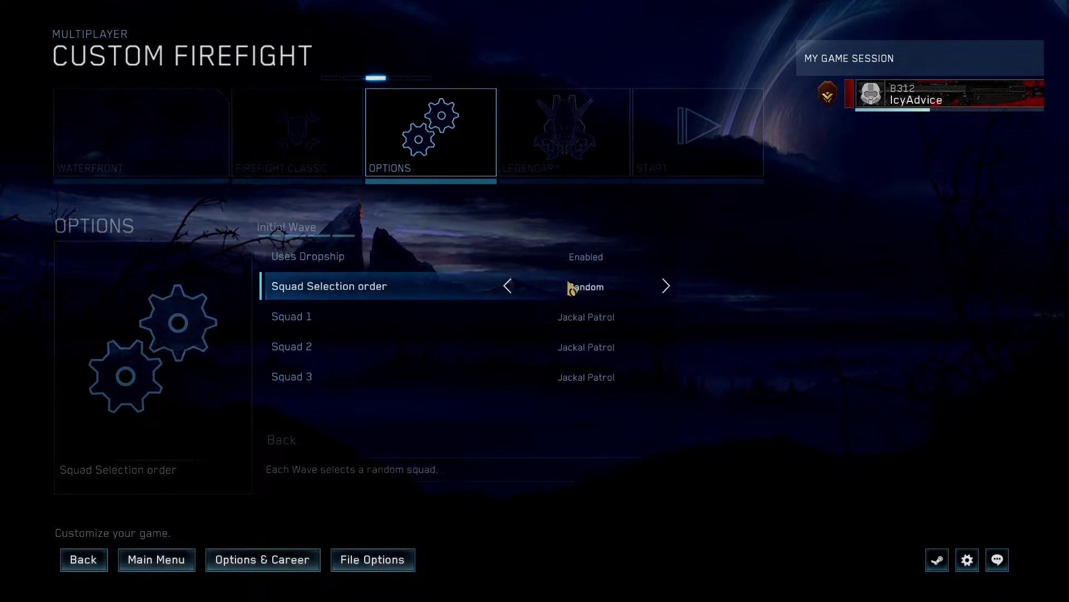
Set the Initial Wave's Squad 1 to Elite Infantry
key("Right")
key("Right")
key("Right")
key("Right")
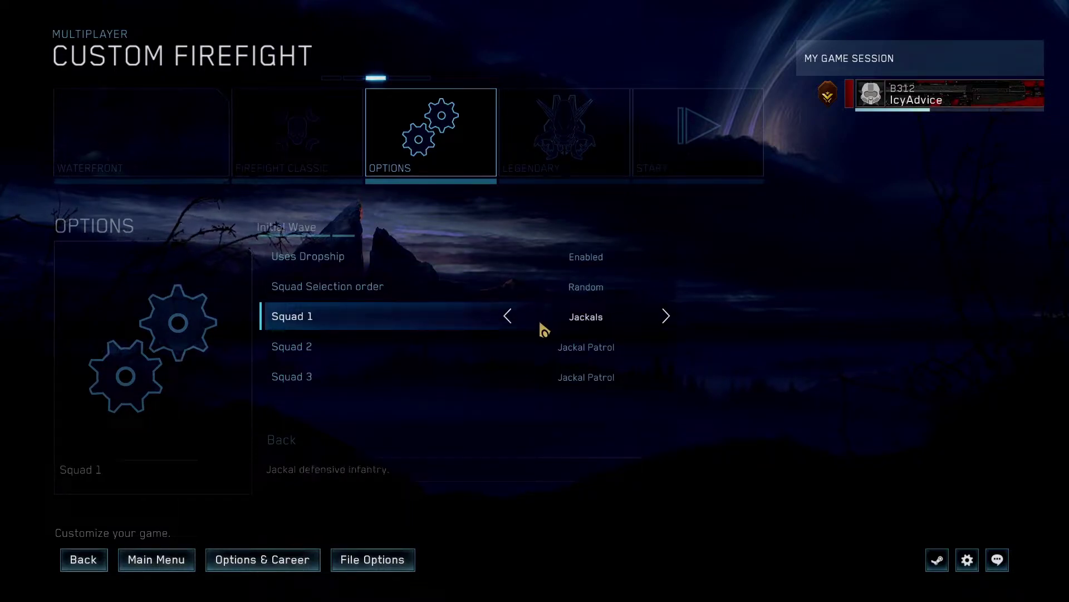
key("Right")
key("Right")
key("Right")
key("Right")
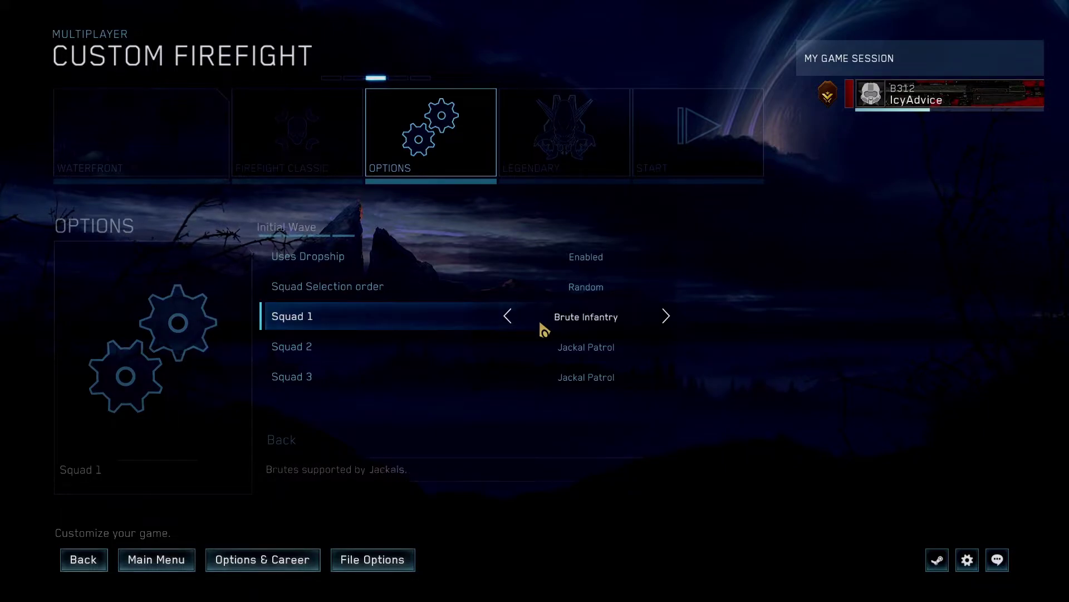
key("Right")
key("Right")
key("Left")
Set the Initial Wave's Squad 2 to Elite Airborne
key("Right")
key("Right")
key("Right")
key("Right")
key("Right")
key("Right")
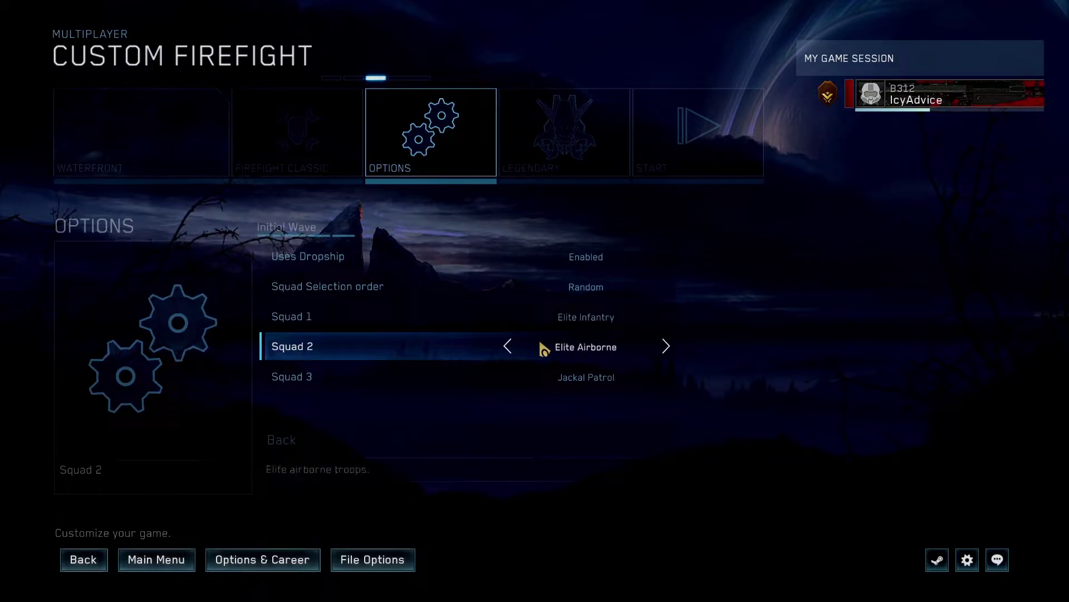